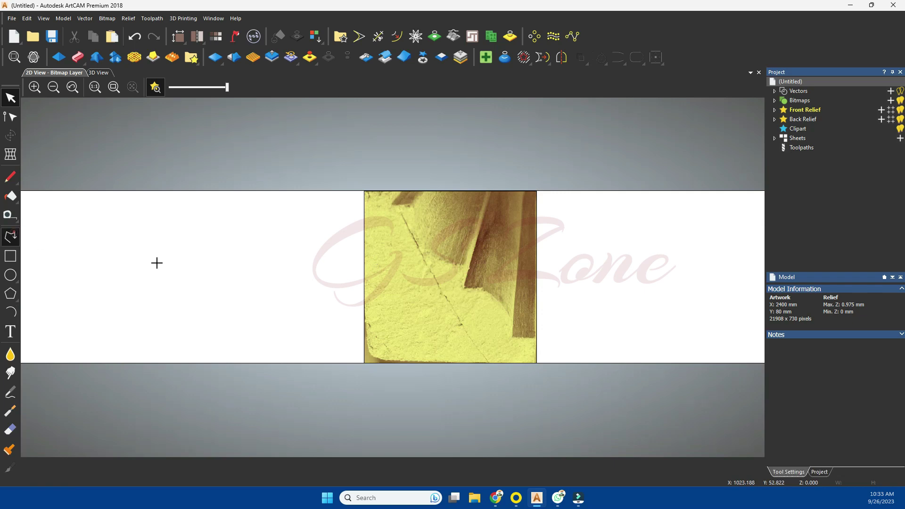
# Draw two separate straight 80 mm polylines along the left and upper edges of the textured relief square
pyautogui.click(364, 190)
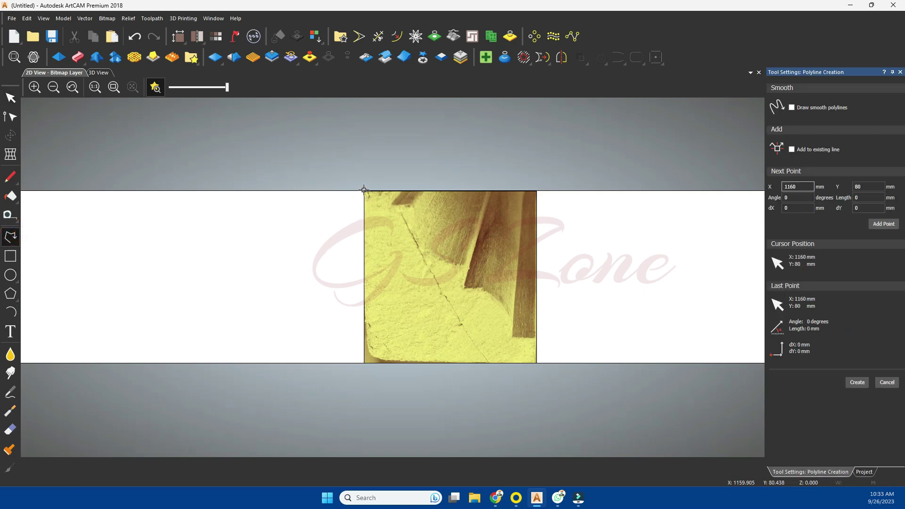
pyautogui.click(363, 363)
pyautogui.press('Escape')
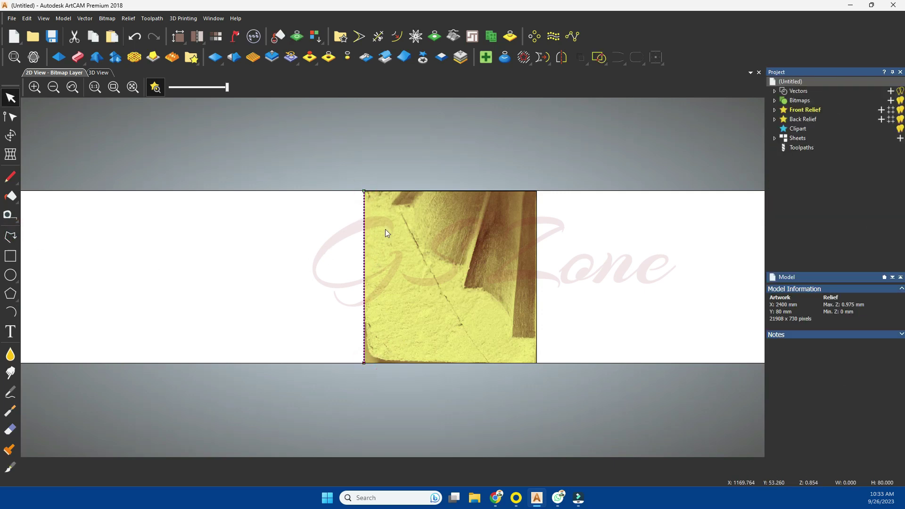
pyautogui.click(11, 236)
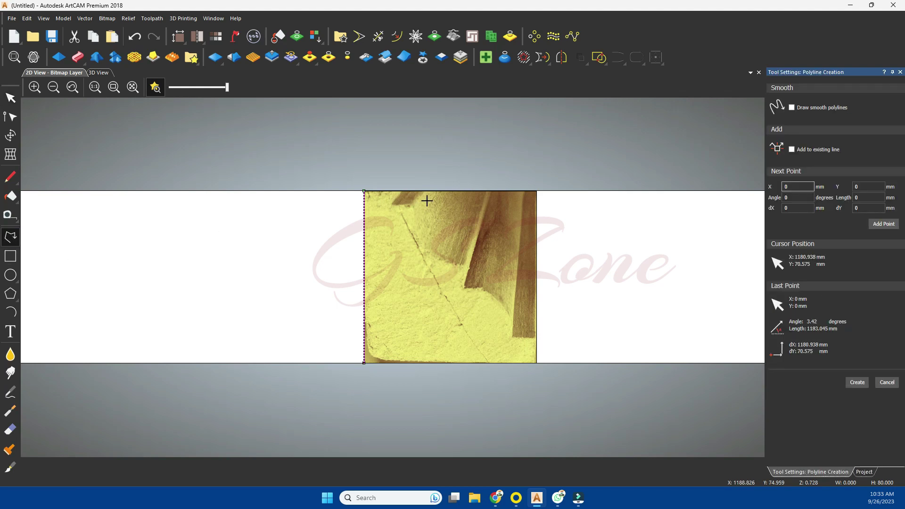
pyautogui.click(364, 191)
pyautogui.click(536, 191)
pyautogui.press('Escape')
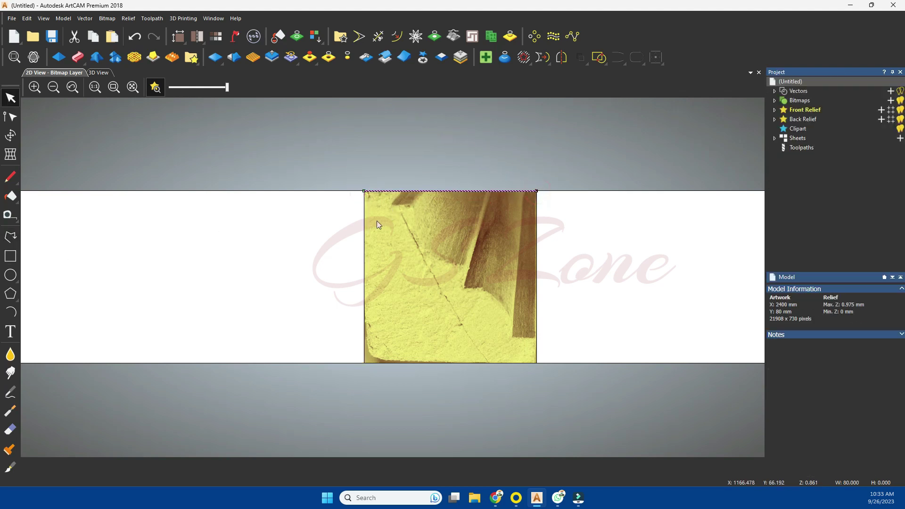
# Offset the left edge line 10 mm into the relief square using the Inwards/left direction and sharp corners
pyautogui.click(364, 216)
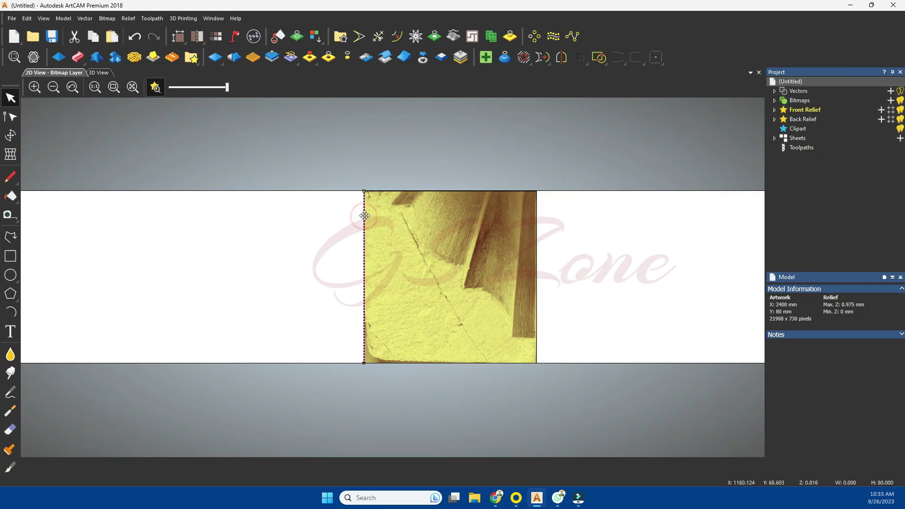
pyautogui.click(397, 35)
pyautogui.tripleClick(829, 101)
pyautogui.write('10')
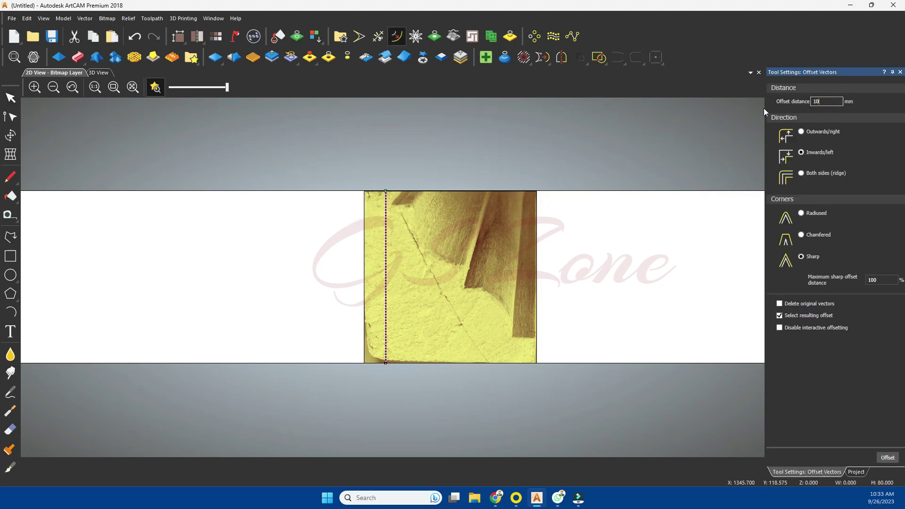
pyautogui.press('Return')
# Offset the upper edge line 10 mm into the relief square using the Outwards/right direction
pyautogui.click(462, 191)
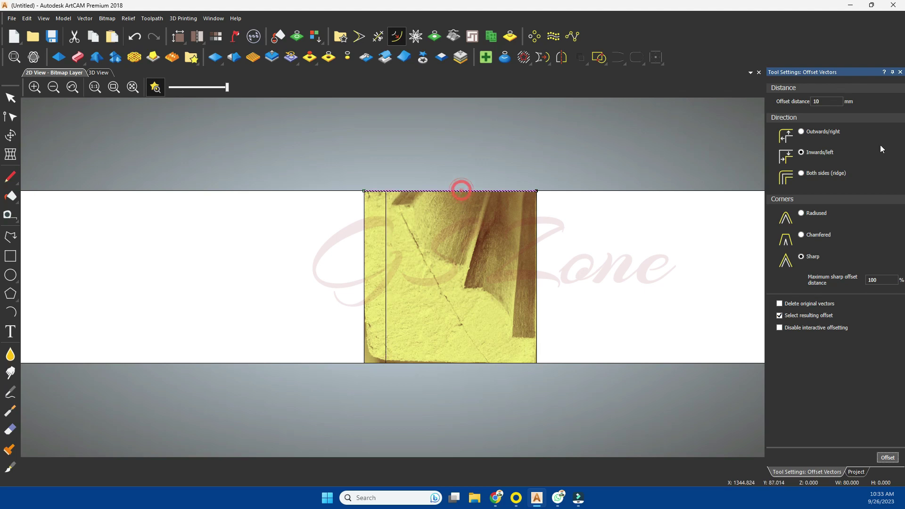
pyautogui.click(885, 458)
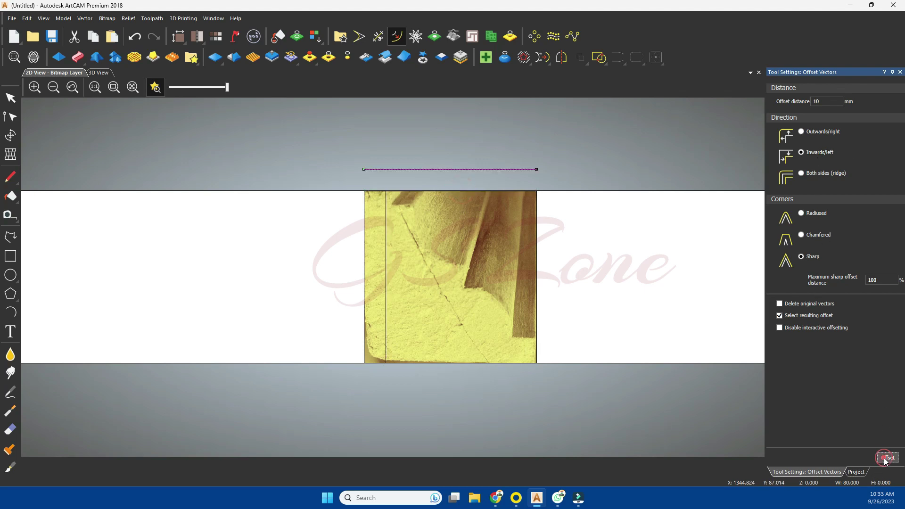
pyautogui.hotkey('ctrl', 'z')
pyautogui.click(801, 132)
pyautogui.click(885, 458)
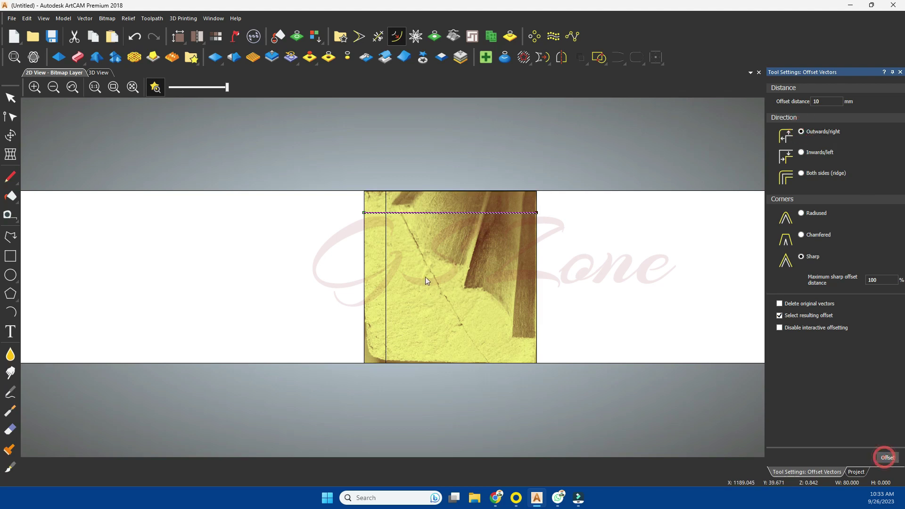
# Mirror a copy of the inner vertical line horizontally across the model
pyautogui.click(395, 248)
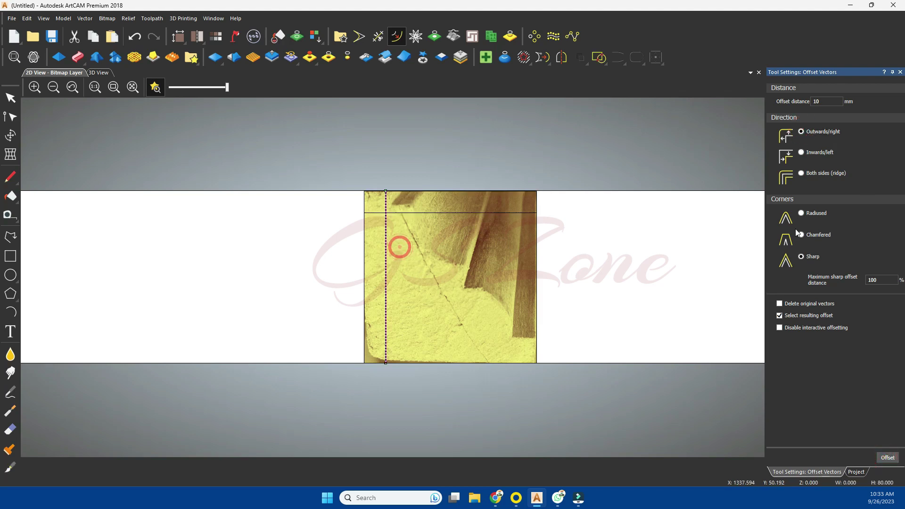
pyautogui.click(900, 71)
pyautogui.click(561, 57)
pyautogui.click(190, 290)
pyautogui.click(232, 179)
# Mirror a copy of the inner horizontal line vertically over the model
pyautogui.click(451, 214)
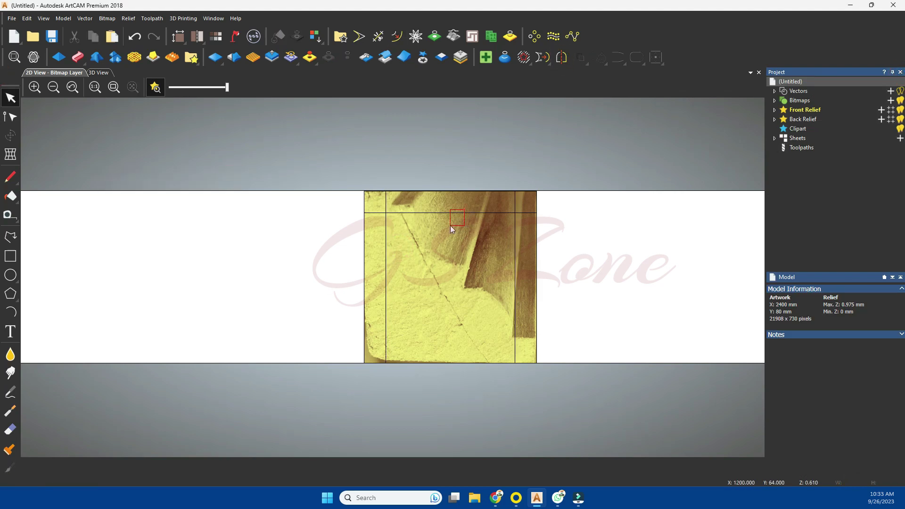
pyautogui.click(564, 58)
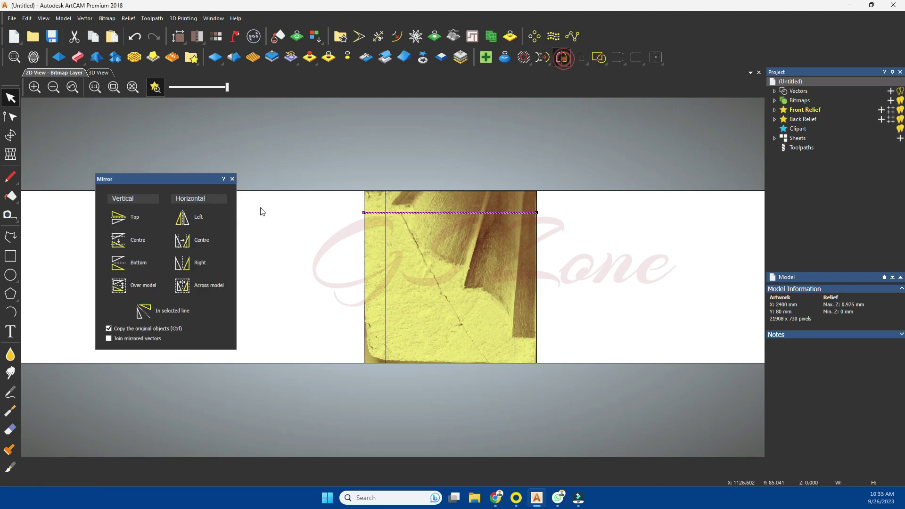
pyautogui.click(143, 286)
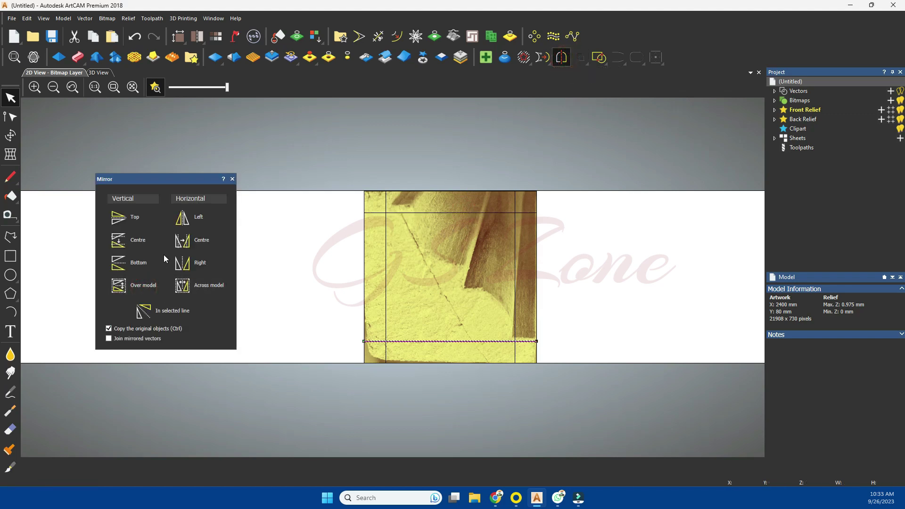
pyautogui.click(232, 180)
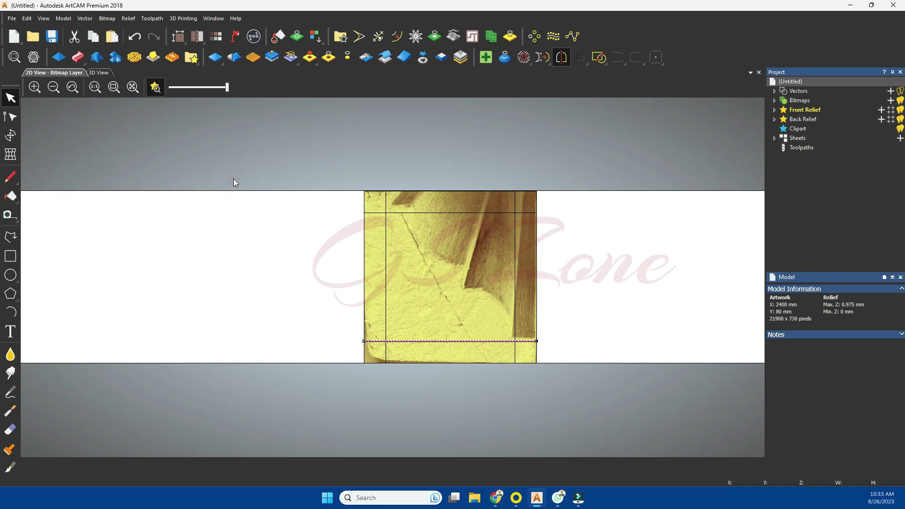
pyautogui.click(437, 177)
# Draw a vertical line about 88 mm long through the relief square and centre it in the model
pyautogui.click(11, 238)
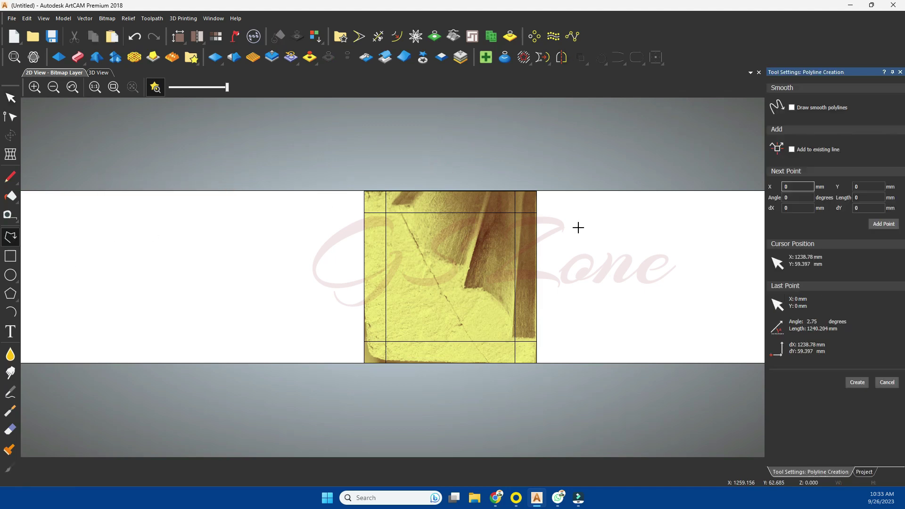
pyautogui.click(461, 180)
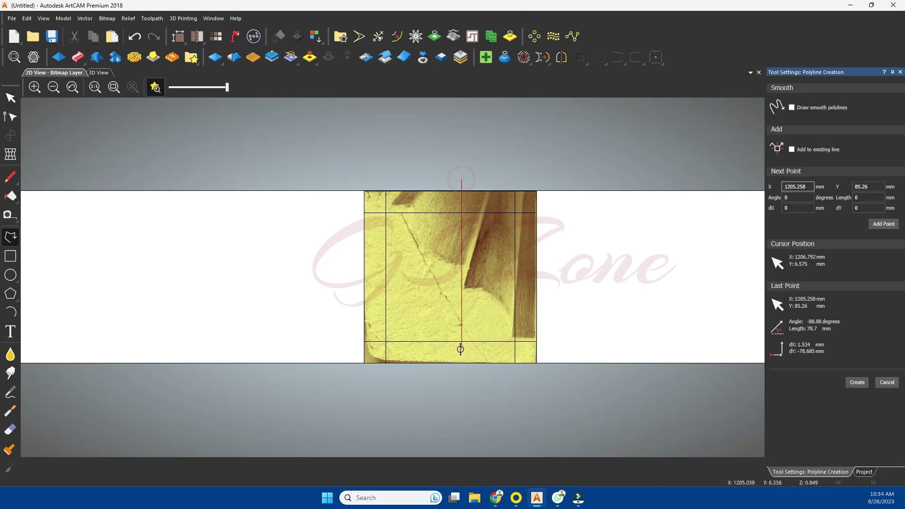
pyautogui.click(461, 369)
pyautogui.press('Escape')
pyautogui.press('Left')
pyautogui.press('Down')
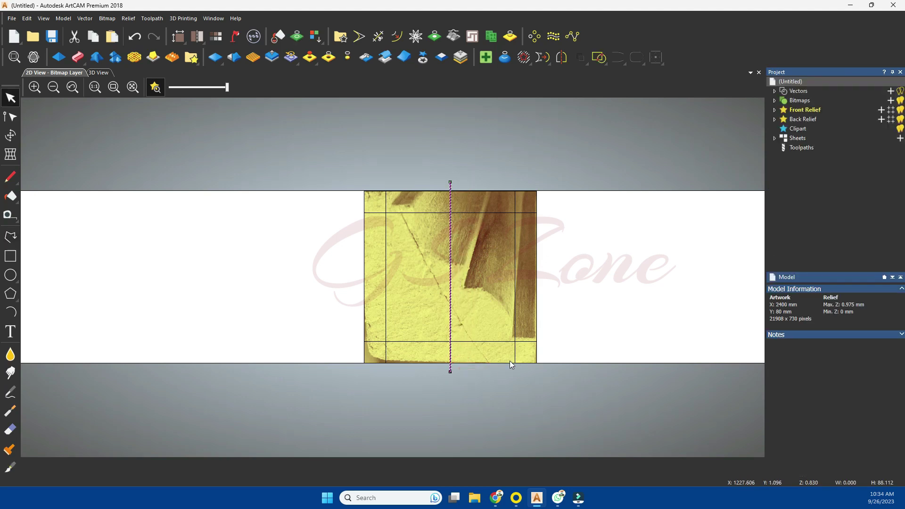
pyautogui.click(613, 296)
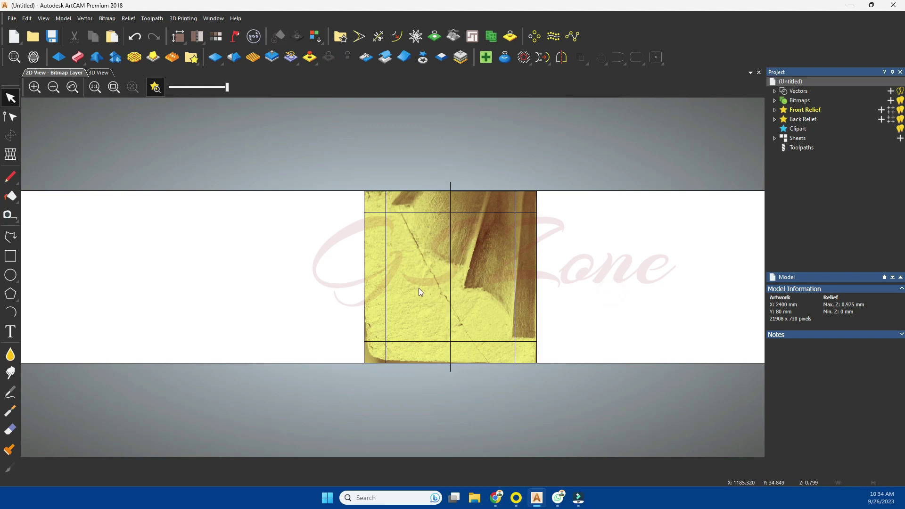
# Draw a horizontal line about 99 mm long across the relief square and centre it in the model
pyautogui.click(11, 236)
pyautogui.click(351, 286)
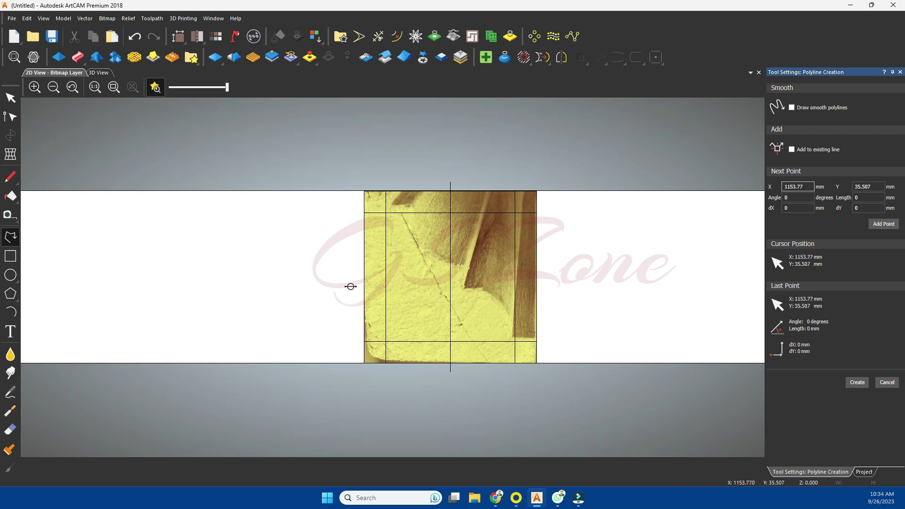
pyautogui.click(561, 284)
pyautogui.press('Escape')
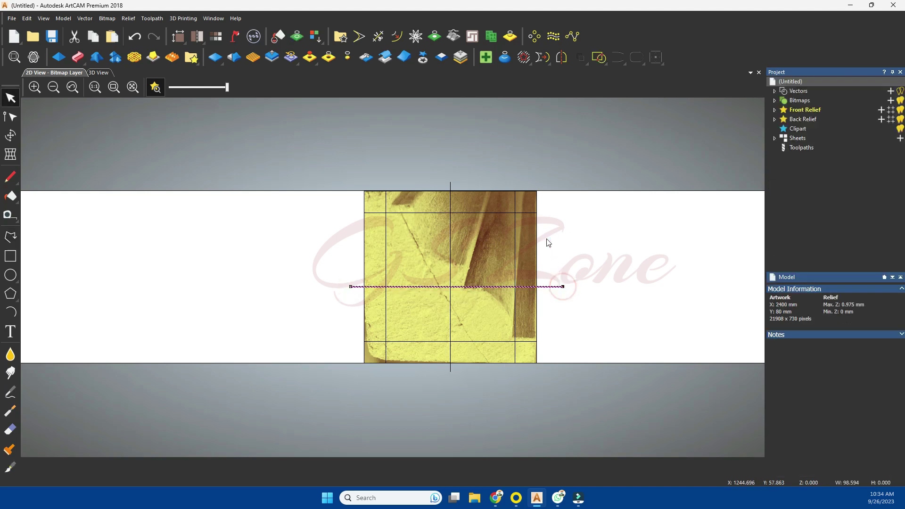
pyautogui.click(554, 242)
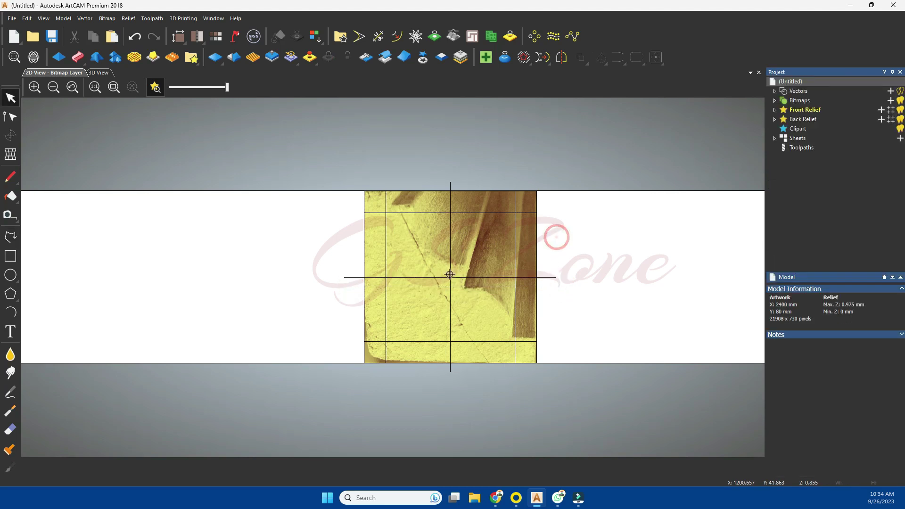
# Offset the horizontal centre line 5 mm on both sides as a ridge with sharp corners
pyautogui.click(465, 277)
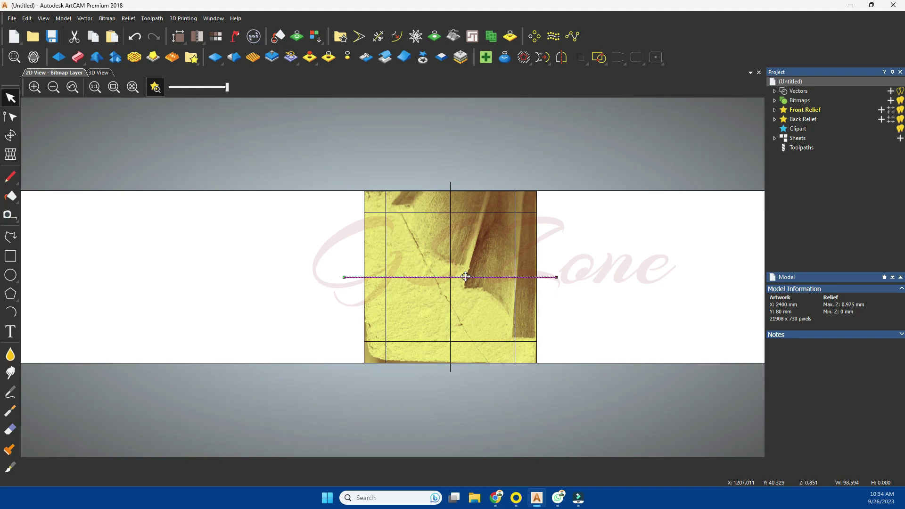
pyautogui.press('o')
pyautogui.click(800, 152)
pyautogui.click(829, 101)
pyautogui.click(800, 173)
pyautogui.doubleClick(827, 102)
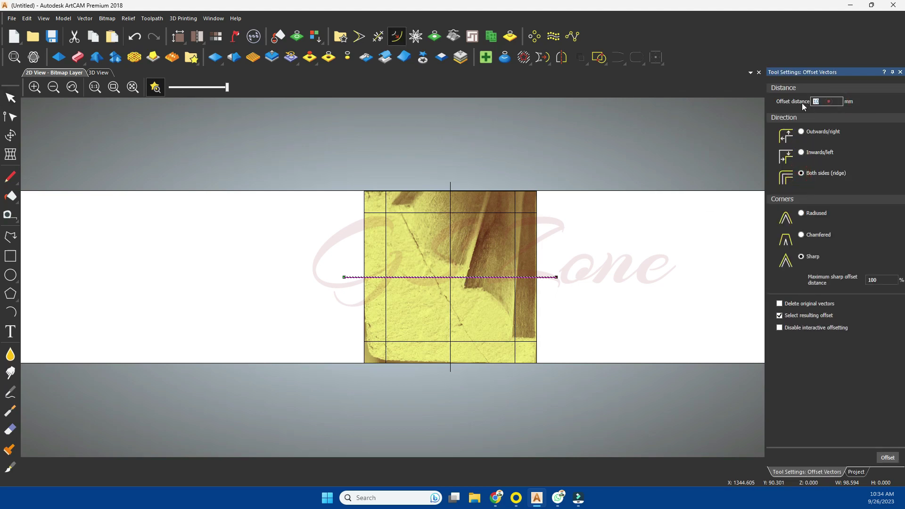
pyautogui.write('5')
pyautogui.press('Return')
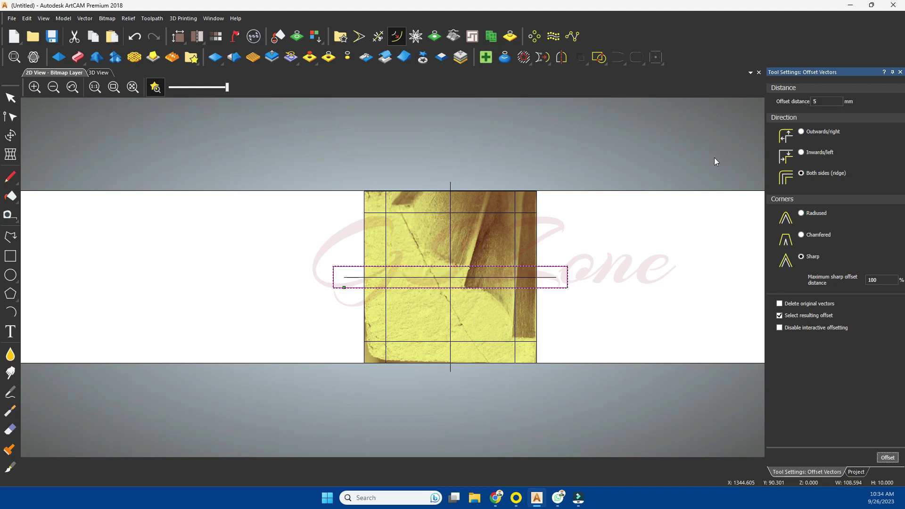
# Offset the vertical centre line 5 mm on both sides and finish offsetting
pyautogui.click(449, 200)
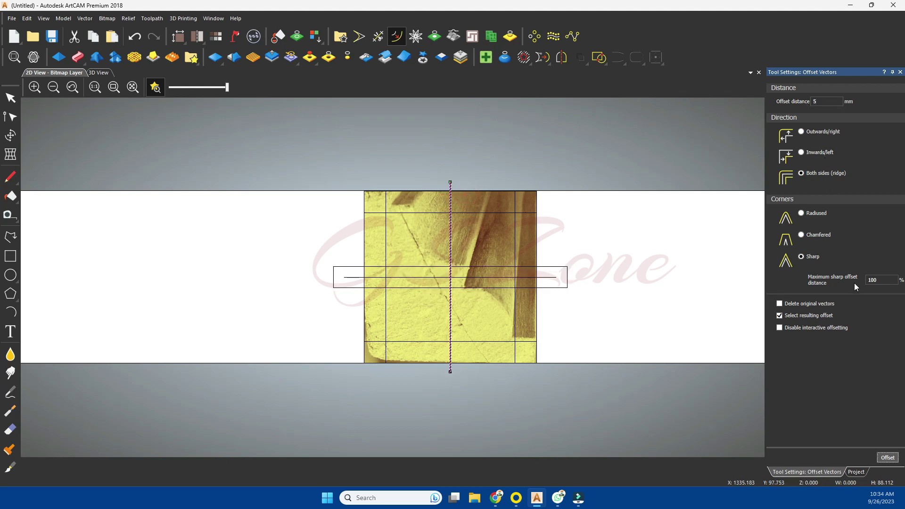
pyautogui.click(885, 456)
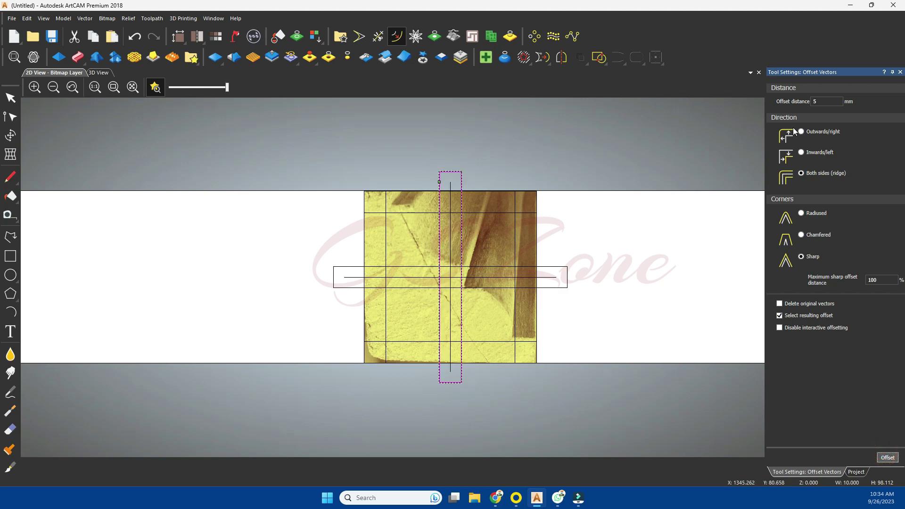
pyautogui.click(899, 72)
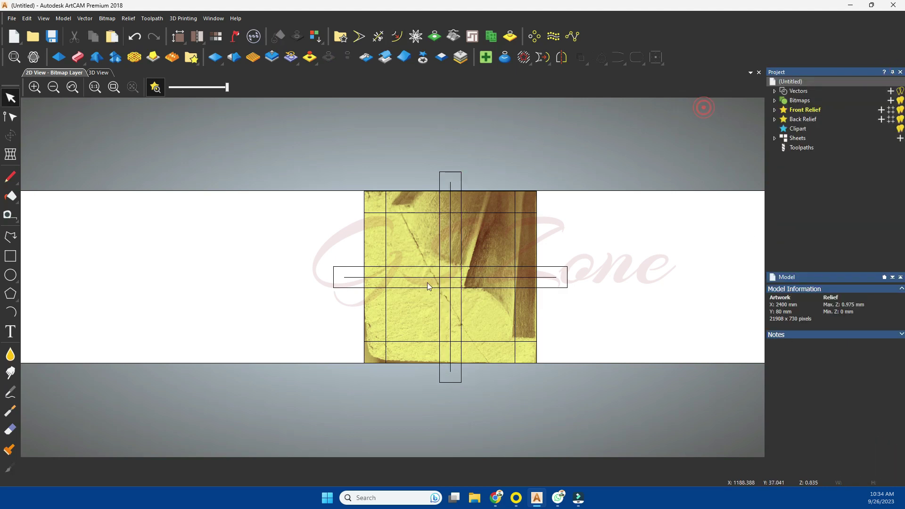
# Delete the horizontal and vertical centre lines inside the two crossing rectangles
pyautogui.click(450, 278)
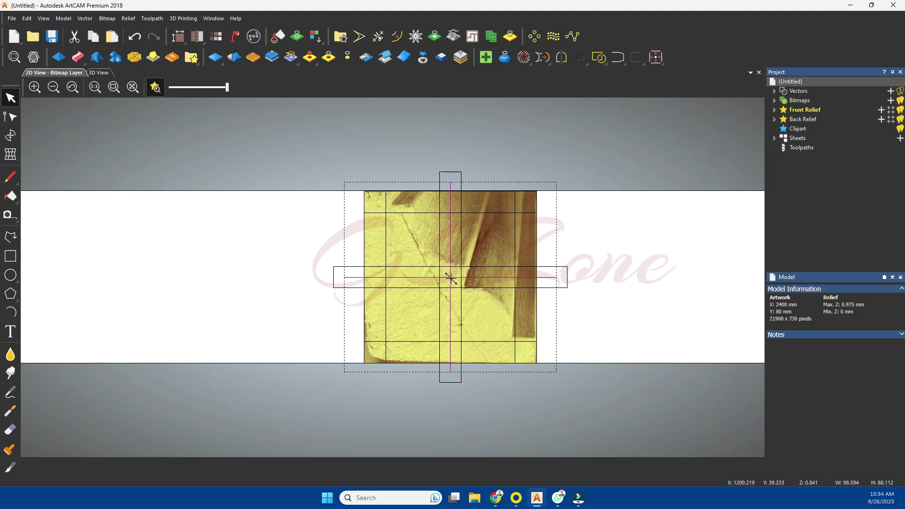
pyautogui.press('Delete')
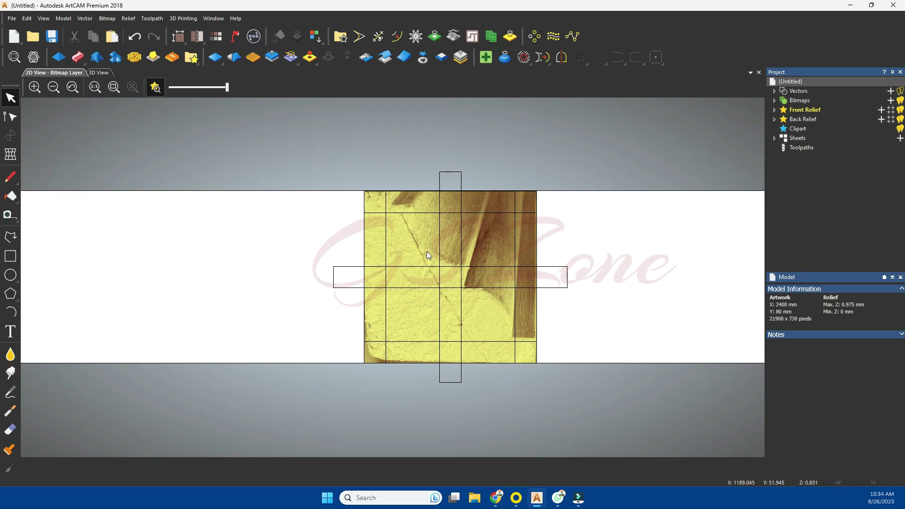
pyautogui.click(404, 146)
# Delete the two crossing rectangles from the middle of the relief square
pyautogui.click(439, 223)
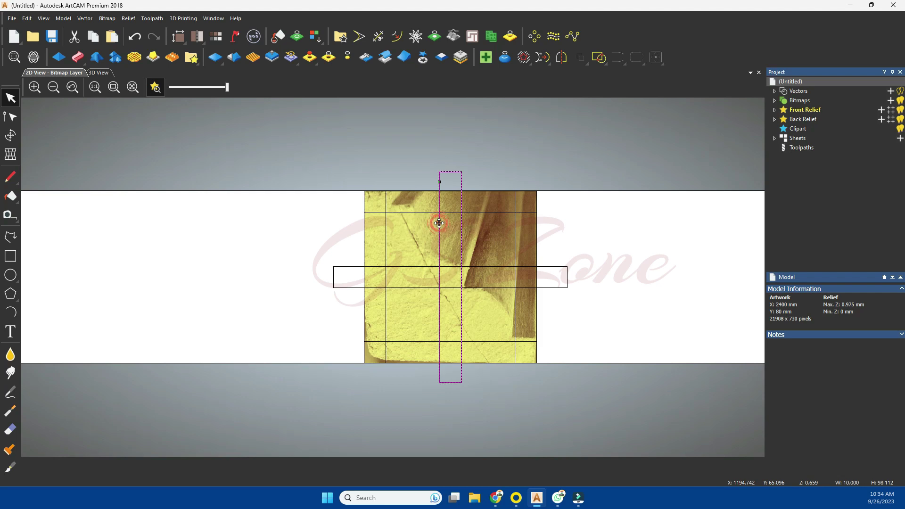
pyautogui.press('Delete')
pyautogui.click(460, 287)
pyautogui.press('Delete')
# Offset the left inner vertical line another 10 mm using the Inwards/left direction
pyautogui.click(385, 230)
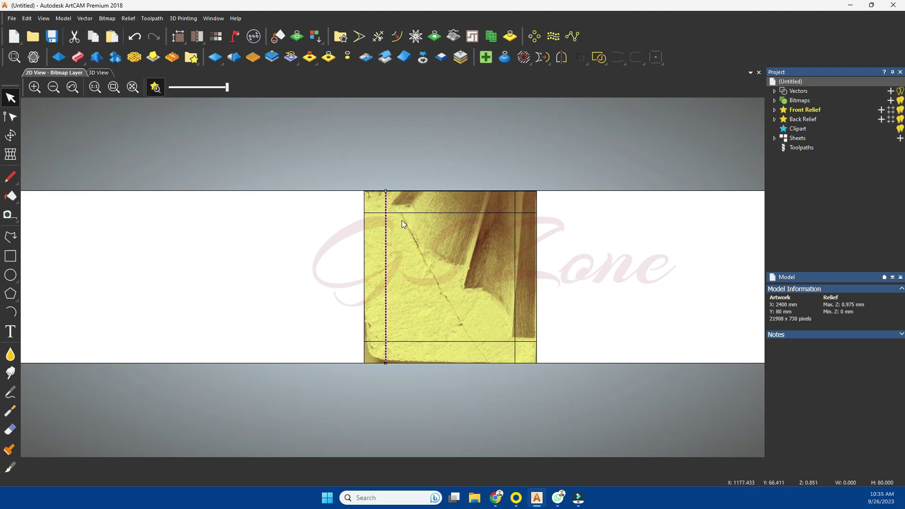
pyautogui.press('o')
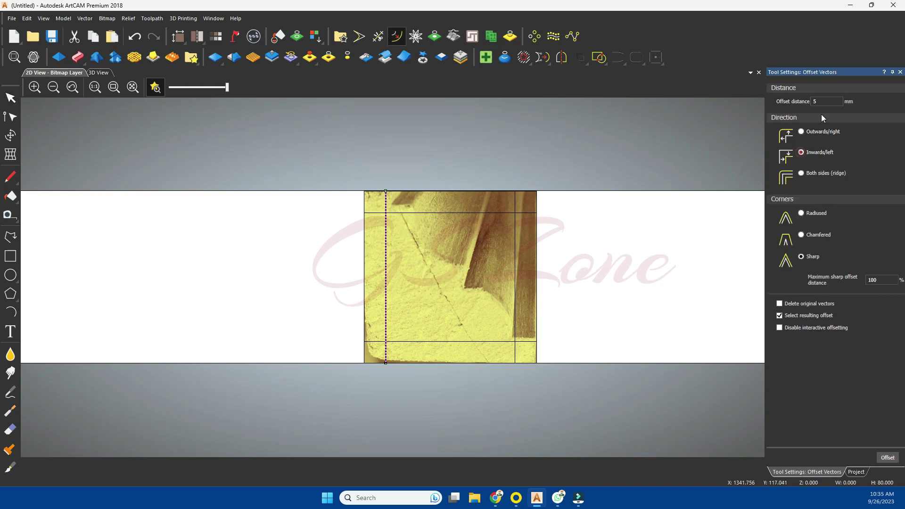
pyautogui.doubleClick(817, 101)
pyautogui.write('10')
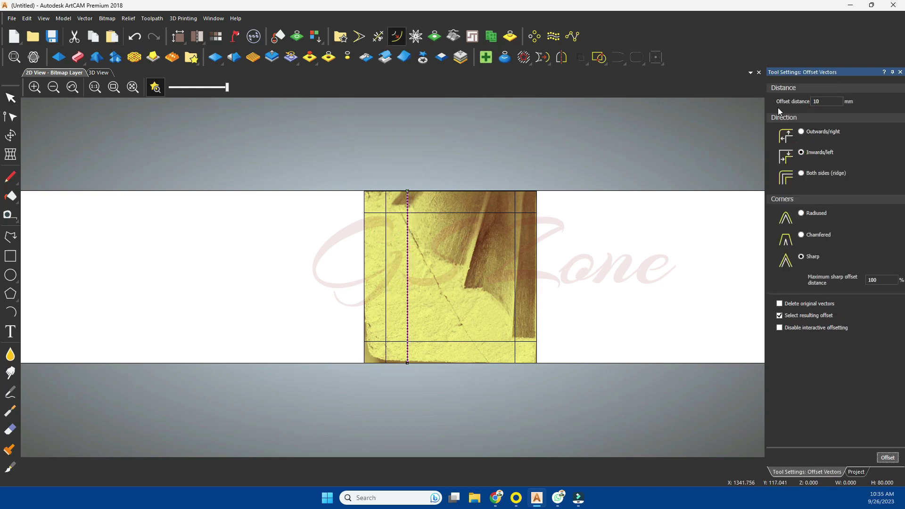
pyautogui.click(604, 146)
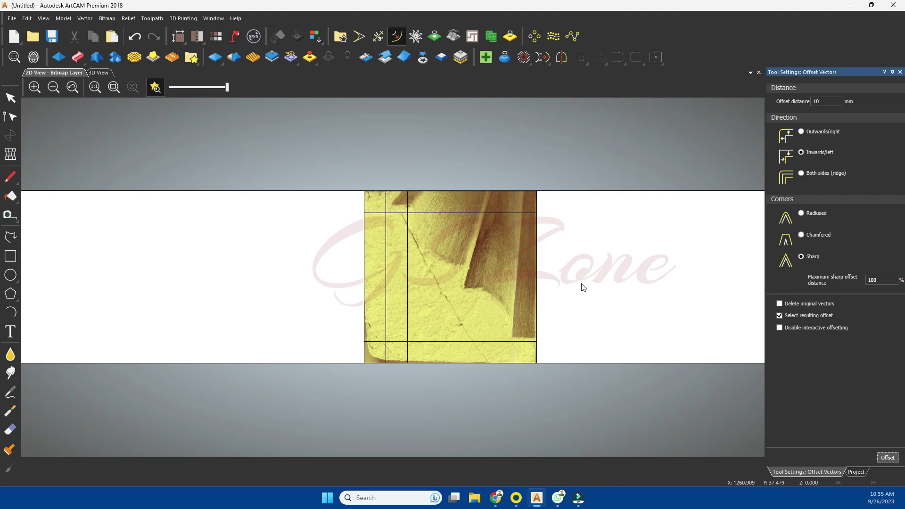
# Offset the lower inner horizontal line another 10 mm using the Inwards/left direction
pyautogui.click(473, 342)
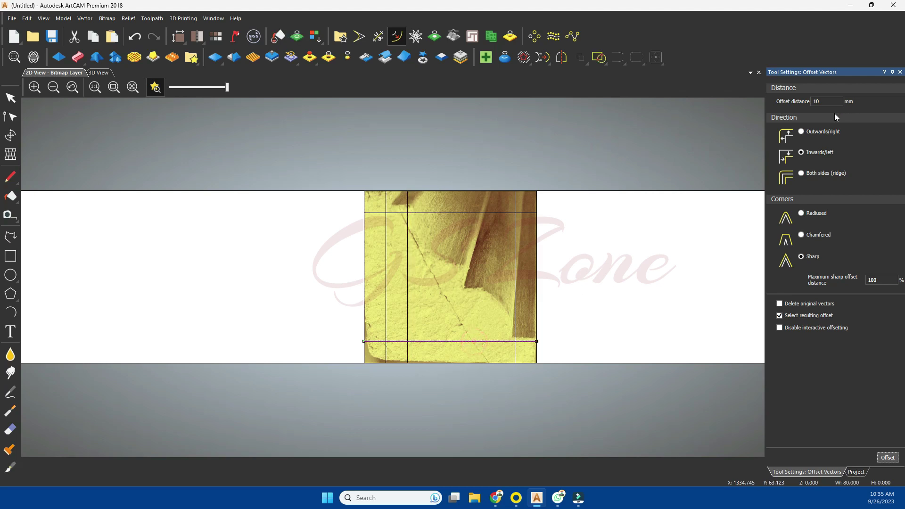
pyautogui.click(888, 458)
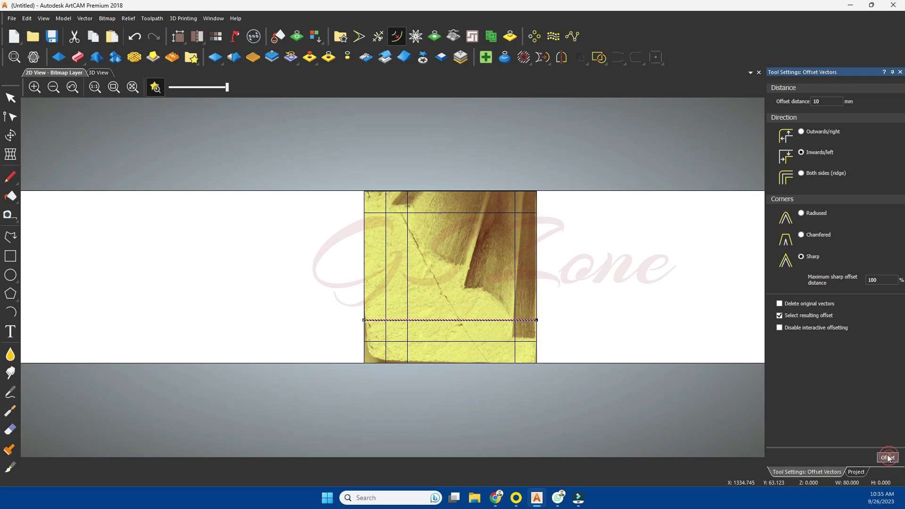
pyautogui.click(646, 289)
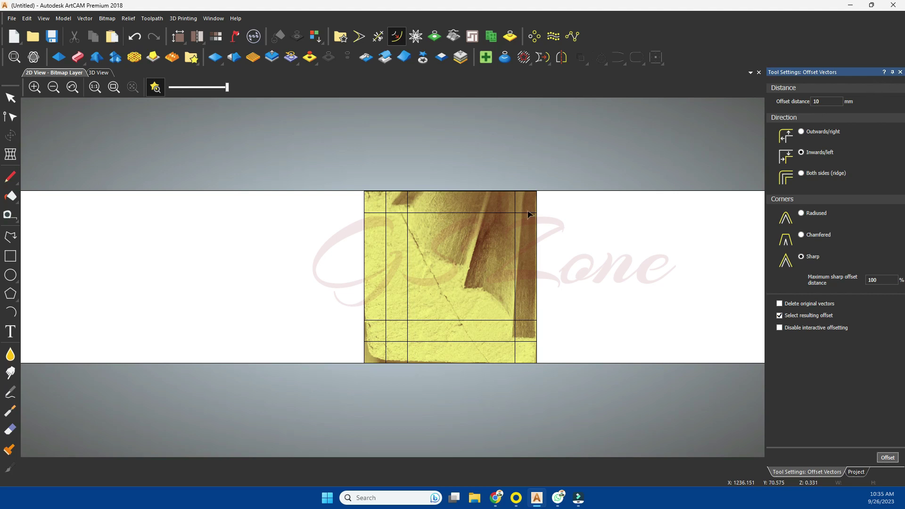
# Draw a 50 mm square snapped to the intersections of the innermost construction lines
pyautogui.click(10, 237)
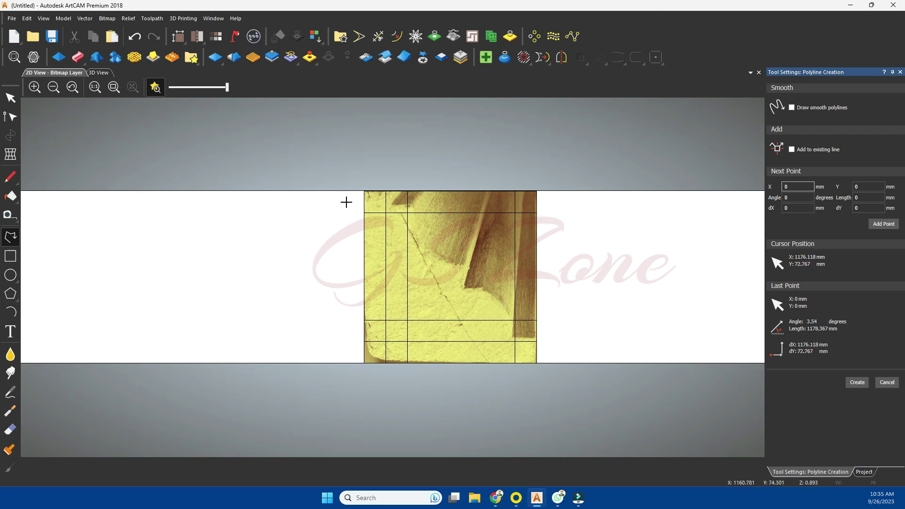
pyautogui.click(10, 255)
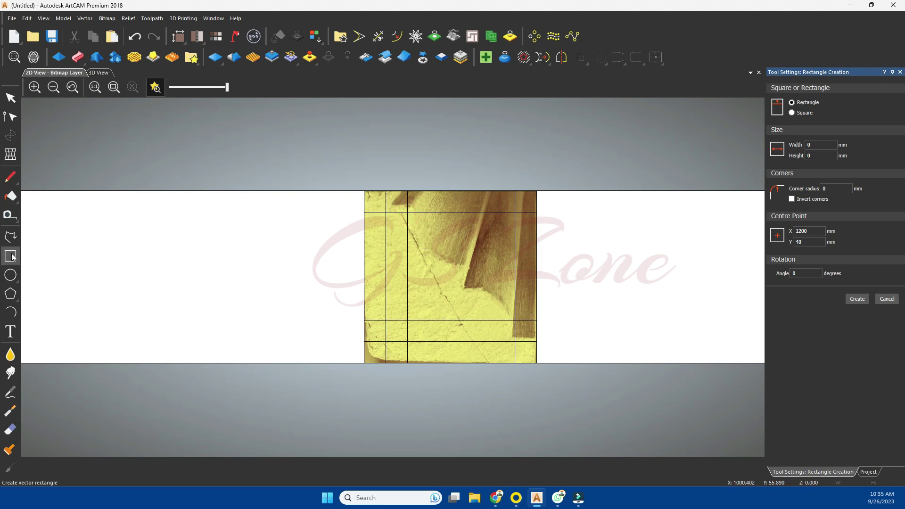
pyautogui.moveTo(407, 212); pyautogui.dragTo(516, 320)
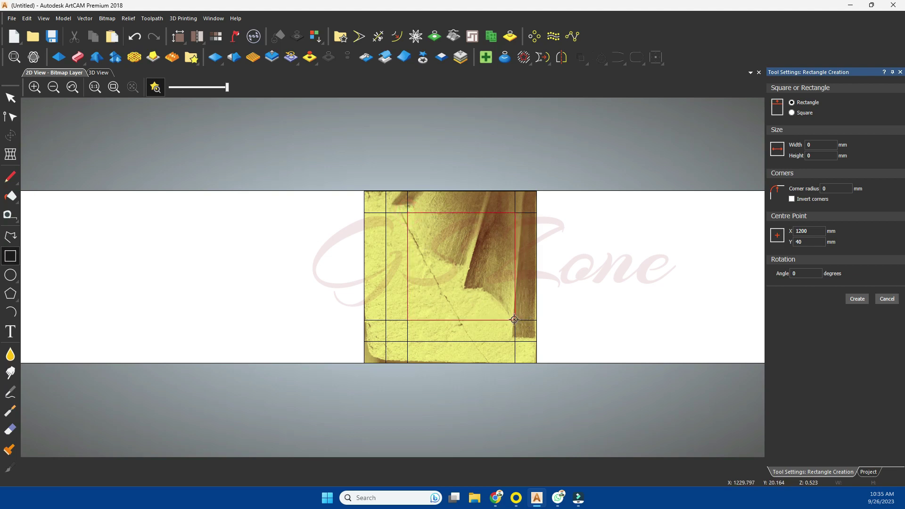
pyautogui.click(857, 298)
pyautogui.click(887, 299)
# Draw a horizontal and a vertical centre line across the 50 mm square between its edge midpoints
pyautogui.click(10, 237)
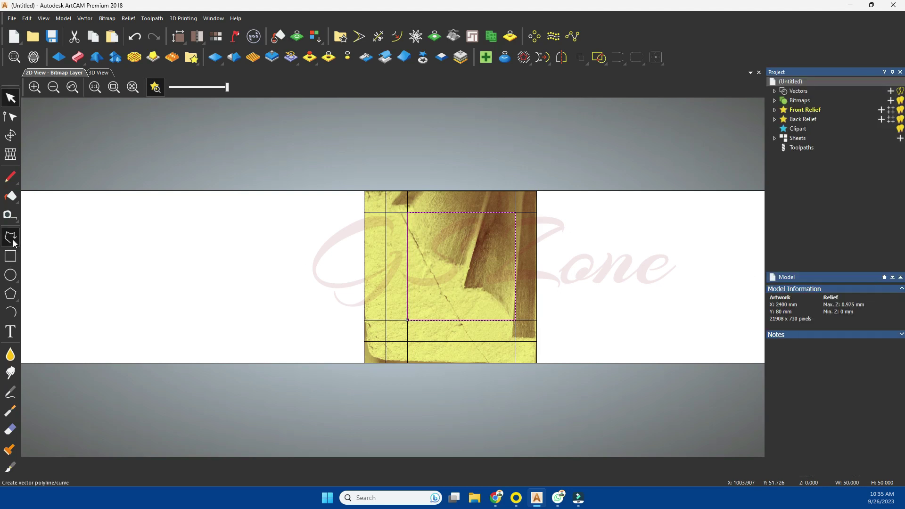
pyautogui.click(407, 265)
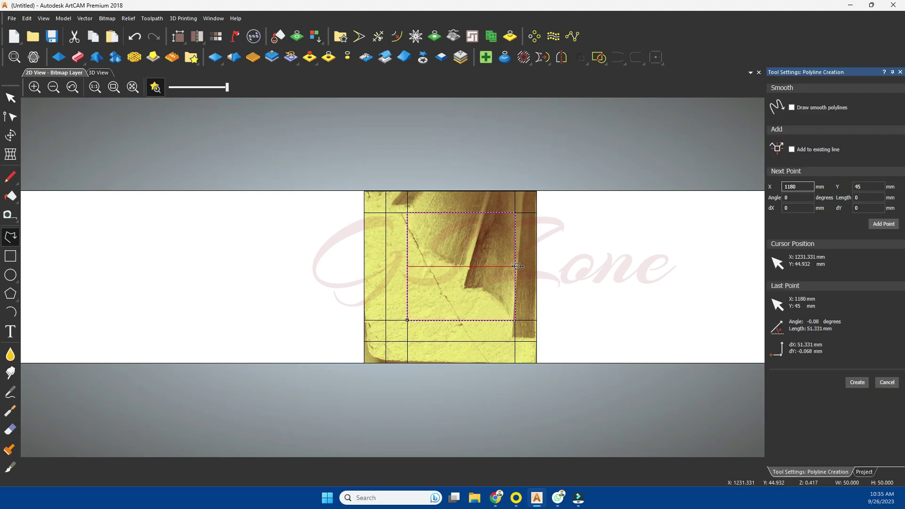
pyautogui.click(515, 266)
pyautogui.press('Escape')
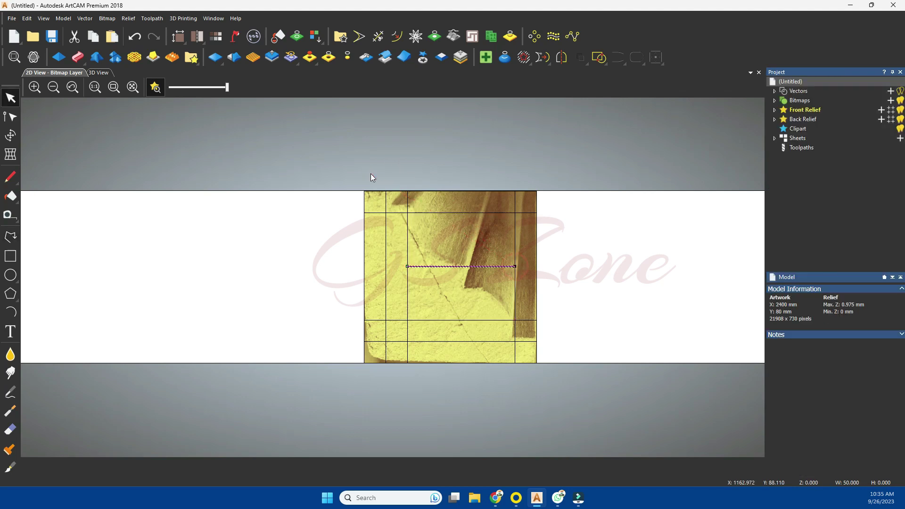
pyautogui.click(11, 237)
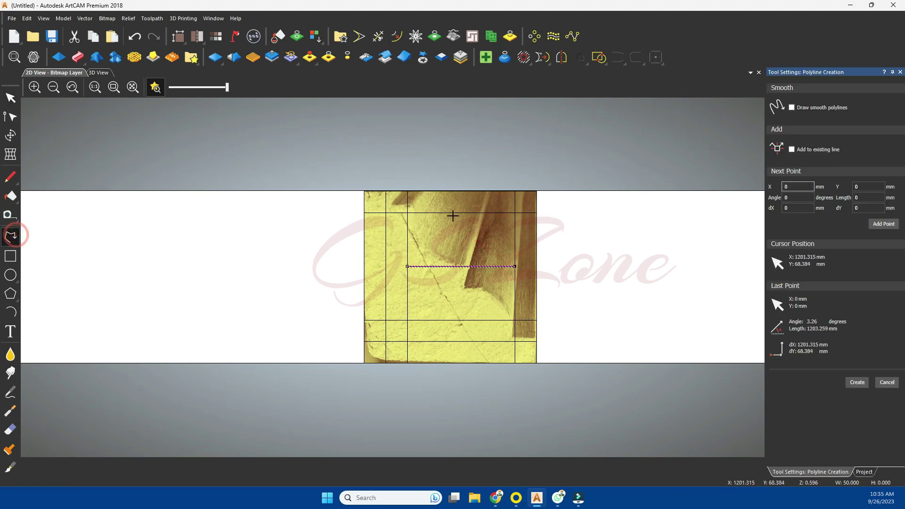
pyautogui.click(460, 319)
pyautogui.click(461, 266)
pyautogui.press('Escape')
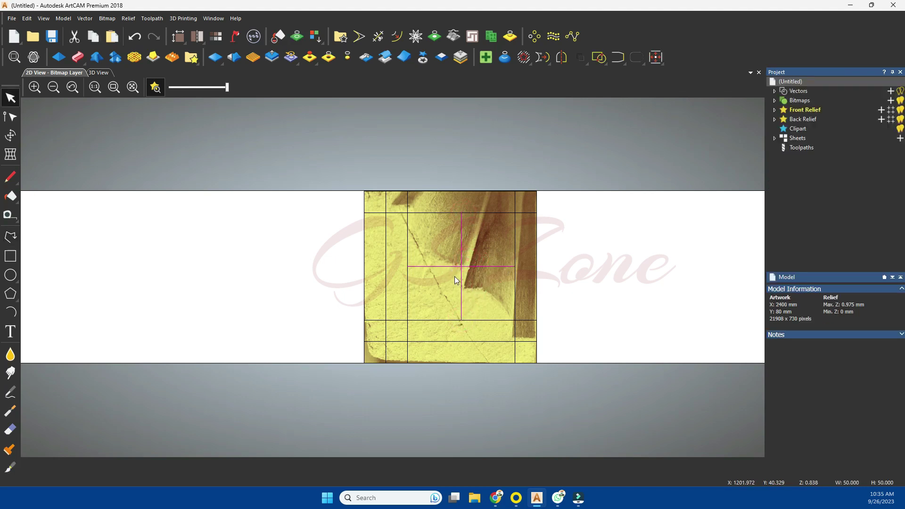
# Set the vector offset to 5 mm on both sides and try it on the two centre lines together
pyautogui.press('o')
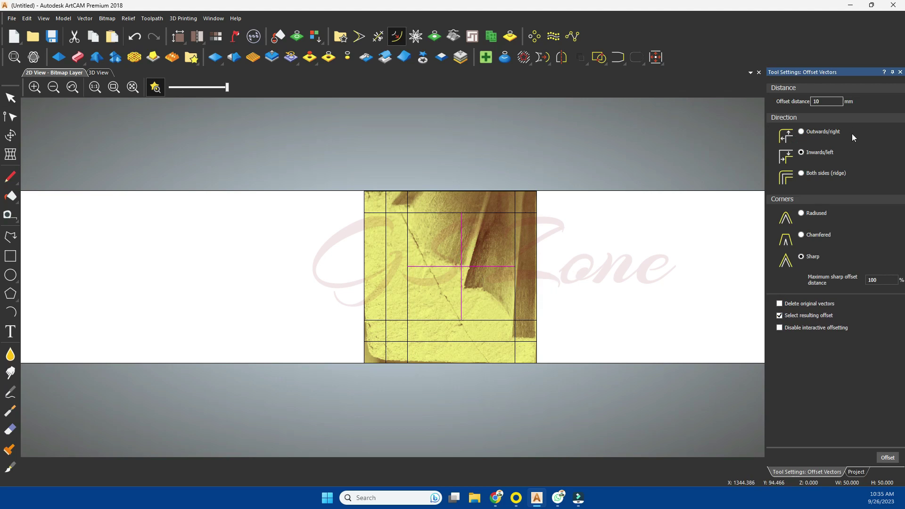
pyautogui.click(801, 173)
pyautogui.doubleClick(821, 102)
pyautogui.write('5')
pyautogui.press('Return')
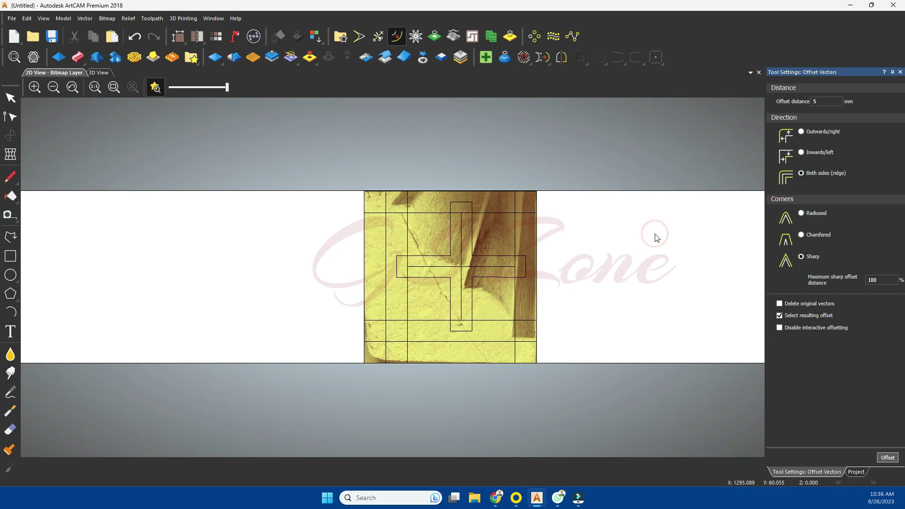
pyautogui.hotkey('ctrl', 'z')
# Offset the horizontal and vertical centre lines separately by 5 mm on both sides, forming two crossing rectangles
pyautogui.click(485, 267)
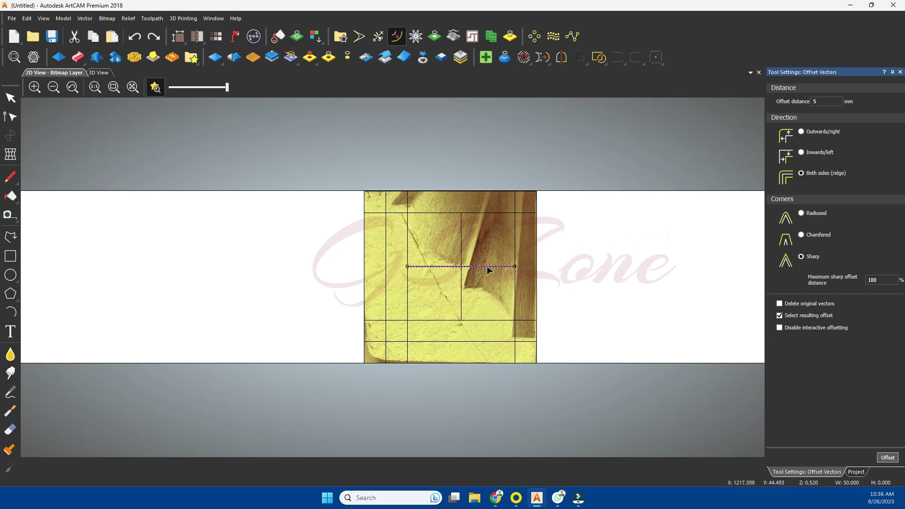
pyautogui.click(888, 459)
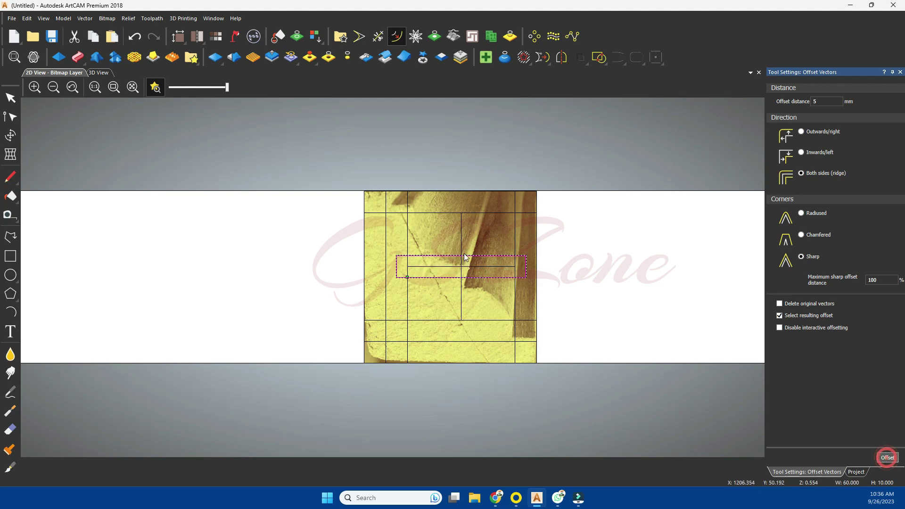
pyautogui.click(461, 242)
pyautogui.click(884, 458)
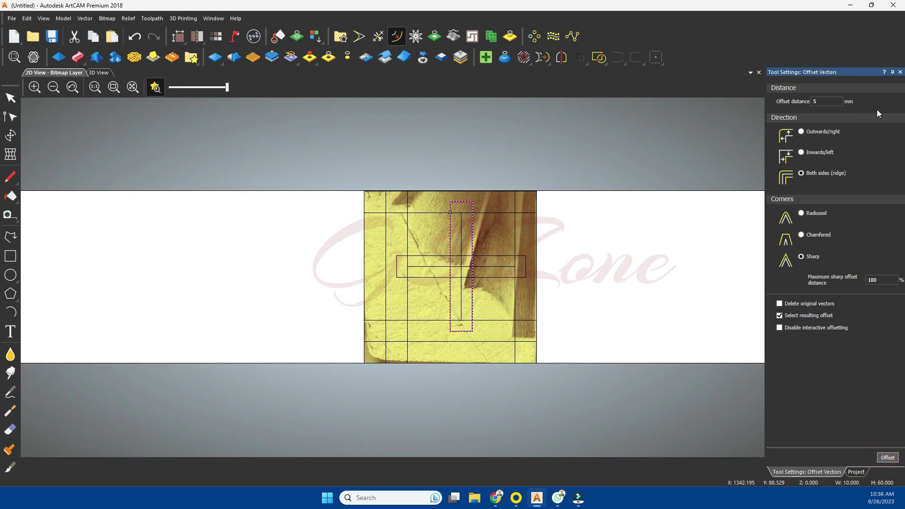
pyautogui.click(900, 72)
# Draw a quarter arc of about 20 mm radius from the crossing rectangles' lower-right intersection to the 50 mm square's lower-right corner
pyautogui.scroll(1, 401, 238)
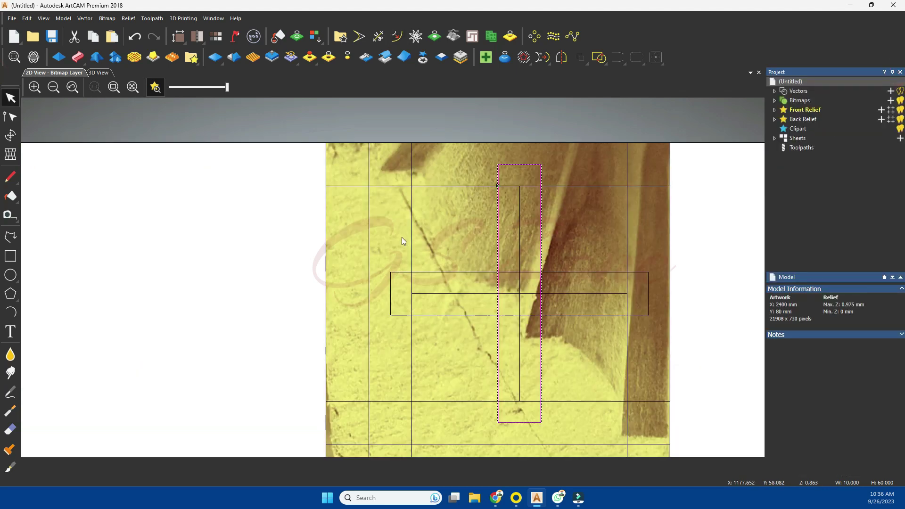
pyautogui.click(578, 244)
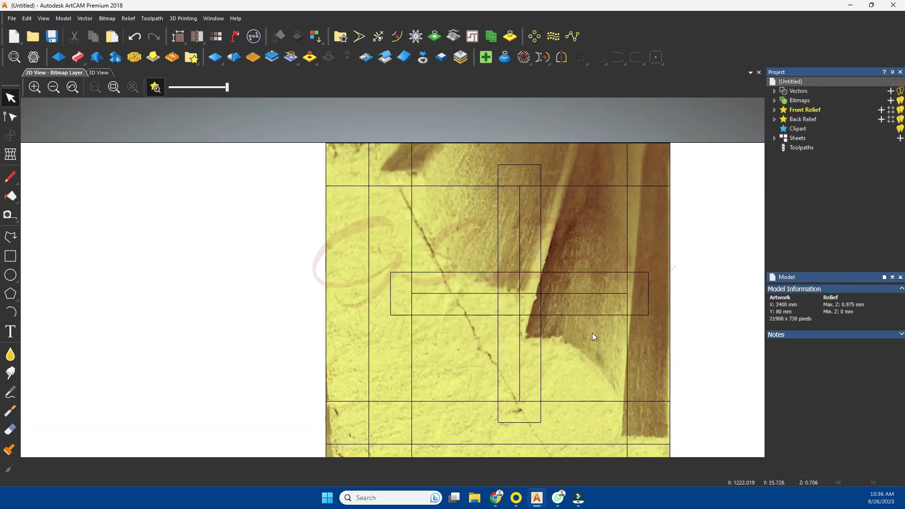
pyautogui.click(16, 308)
pyautogui.click(541, 315)
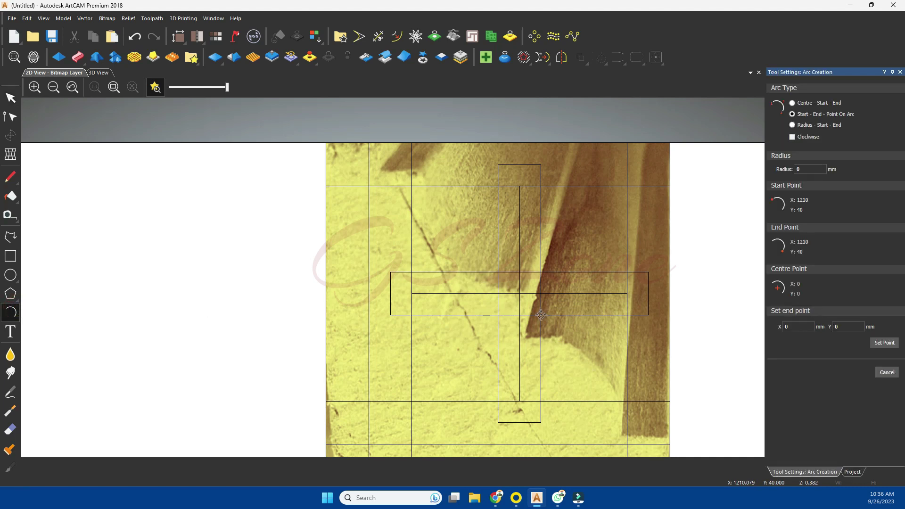
pyautogui.click(626, 400)
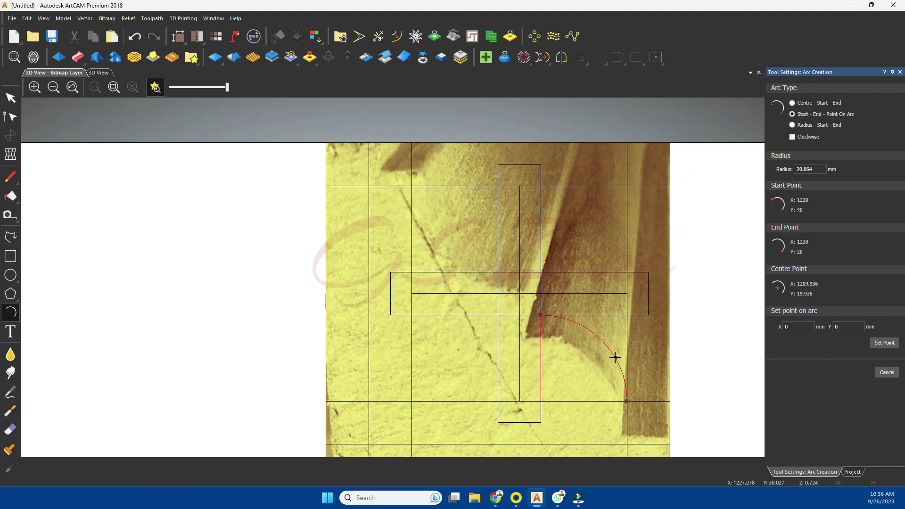
pyautogui.click(615, 358)
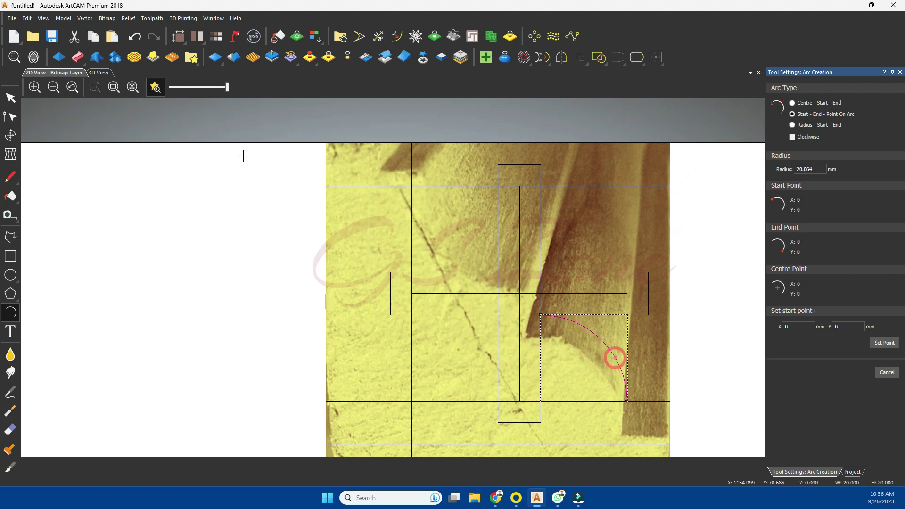
pyautogui.click(11, 98)
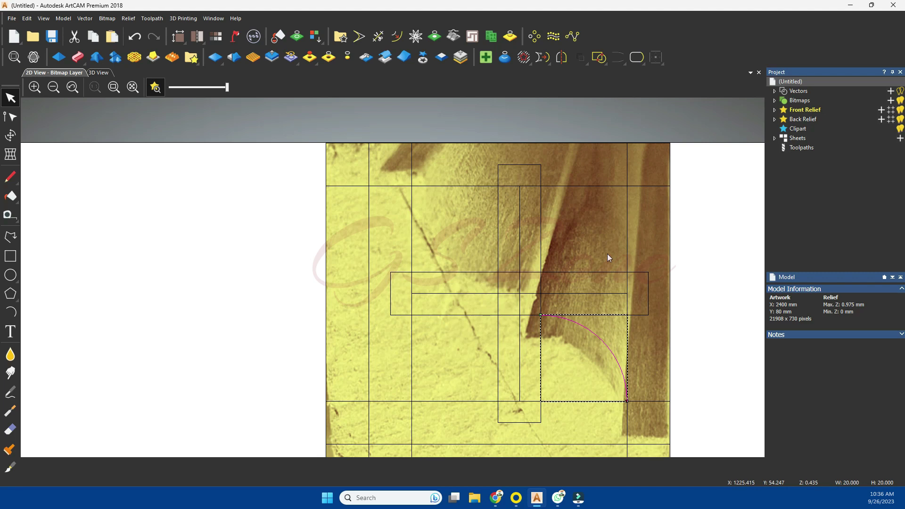
# Mirror a copy of the arc upward and that copy to the left, placing the last one at the 50 mm square's upper-left corner
pyautogui.click(561, 57)
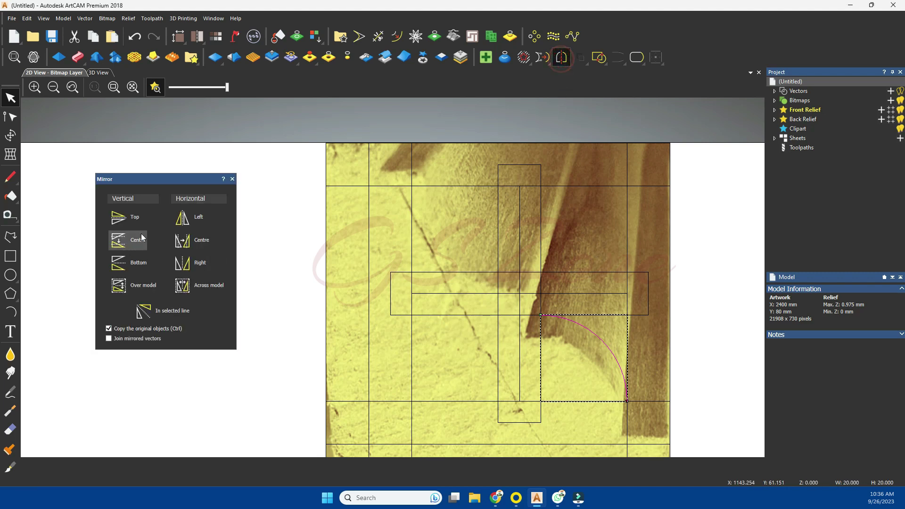
pyautogui.click(121, 219)
pyautogui.click(181, 217)
pyautogui.moveTo(454, 229); pyautogui.dragTo(411, 185)
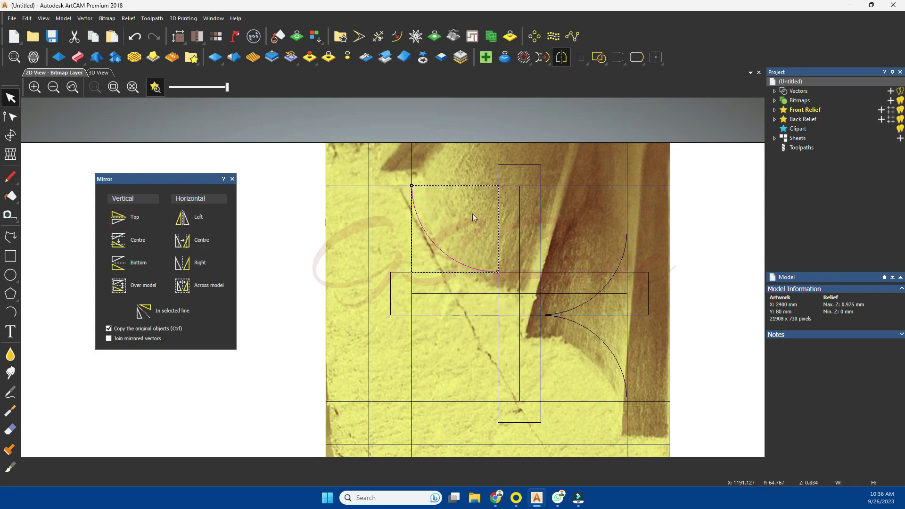
pyautogui.click(581, 242)
pyautogui.click(232, 179)
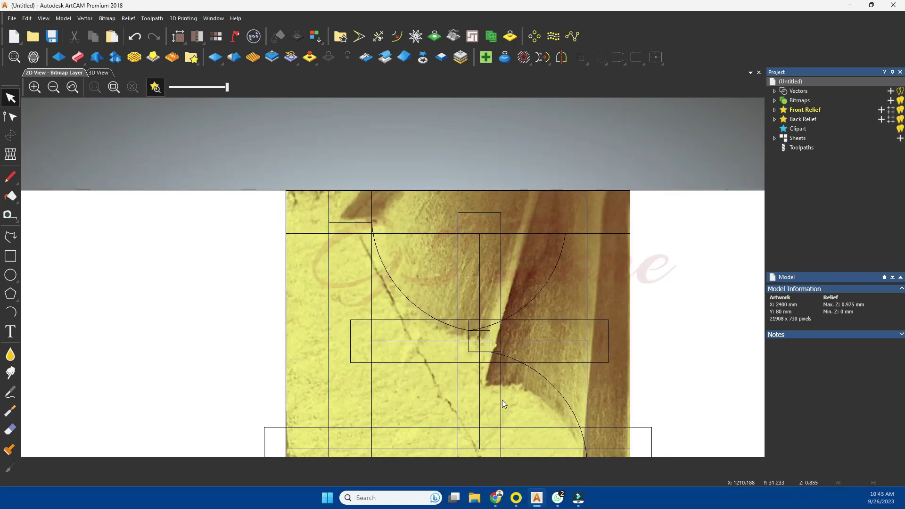
# Delete the vertical centre line with its rectangle, plus the wide lower rectangle and the horizontal line inside it
pyautogui.click(450, 406)
pyautogui.press('Delete')
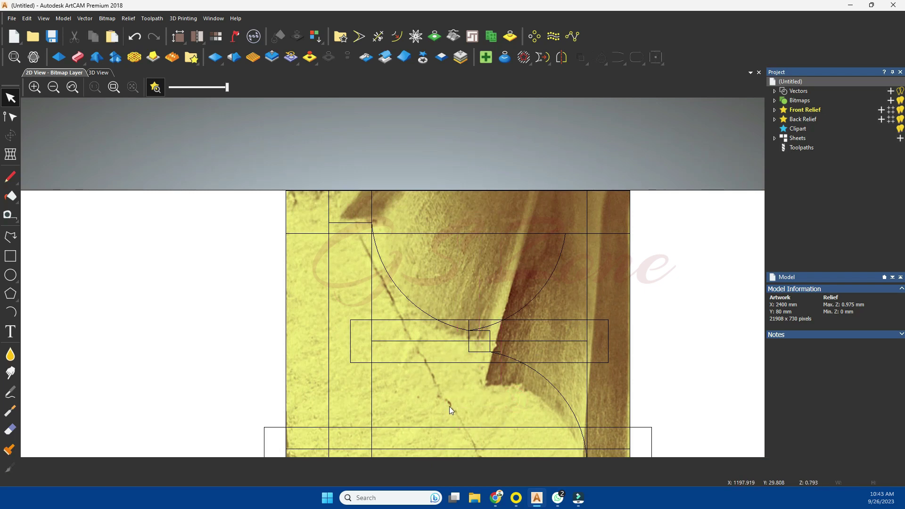
pyautogui.click(446, 417)
pyautogui.scroll(-1, 459, 397)
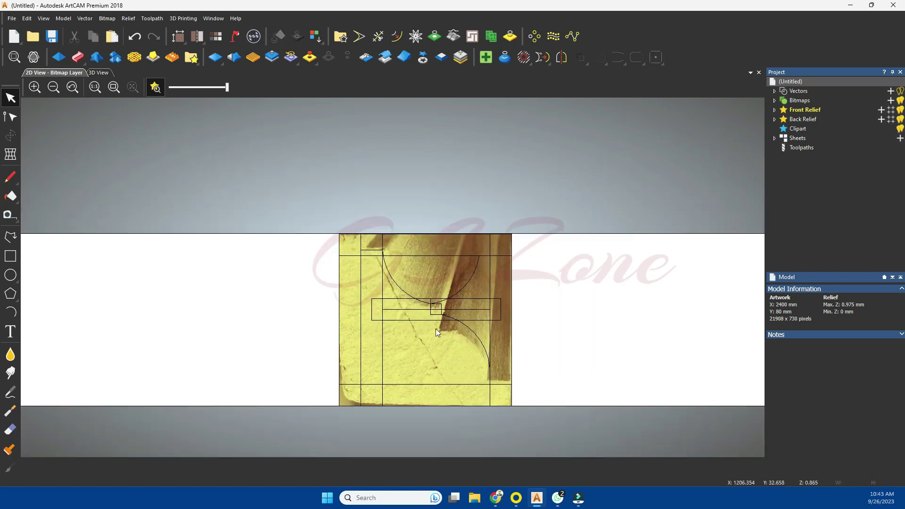
# Delete the horizontal centre line, its surrounding rectangle and the spare upper-right arc
pyautogui.click(400, 309)
pyautogui.press('Delete')
pyautogui.click(470, 287)
pyautogui.press('Delete')
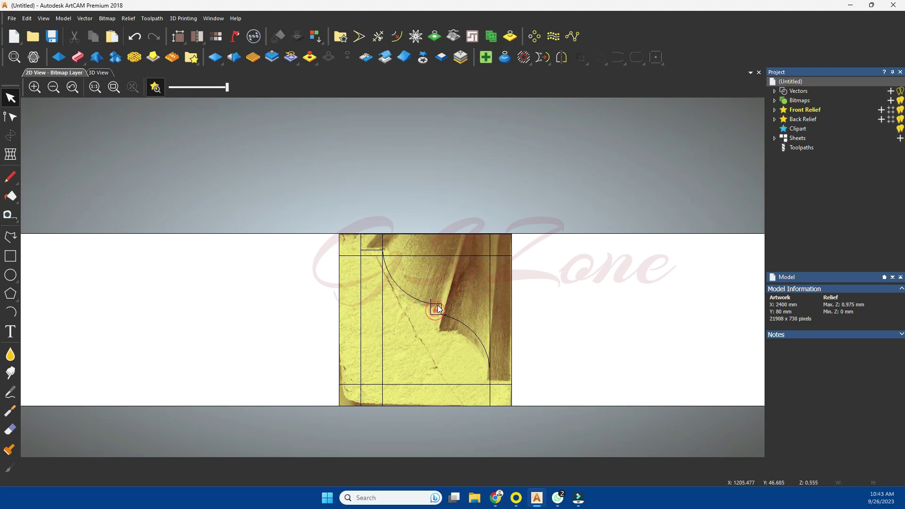
# Remove the small 5 mm square between the two arcs except for the short vertical edge linking them
pyautogui.click(435, 305)
pyautogui.click(433, 314)
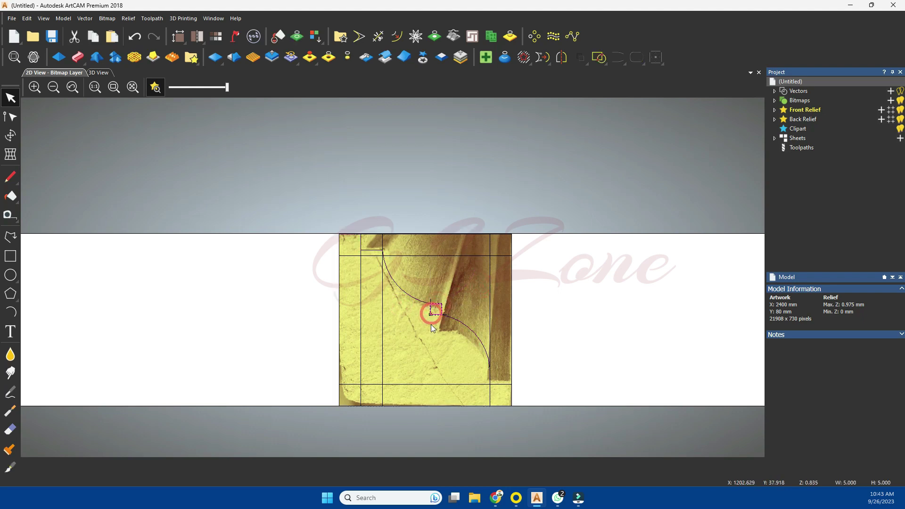
pyautogui.press('Delete')
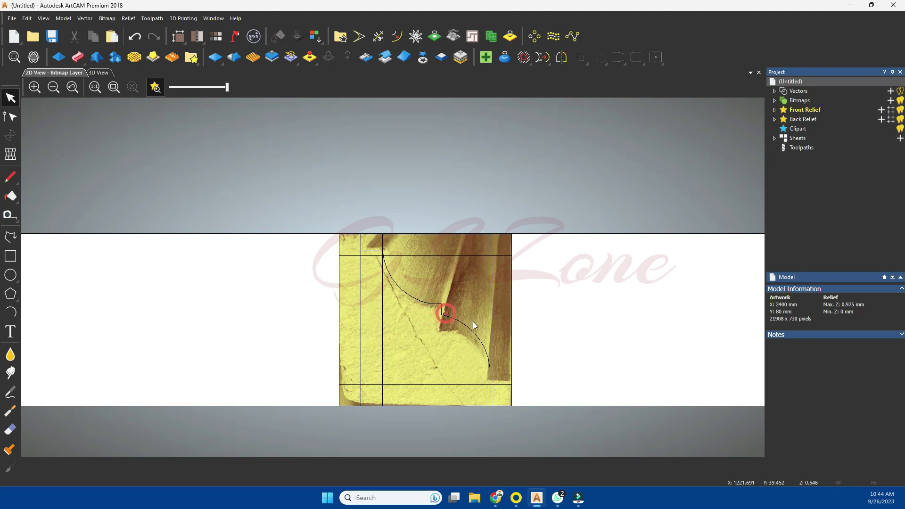
# Remove the leftover vertical and horizontal construction line parts that do not belong to the stepped profile
pyautogui.click(376, 322)
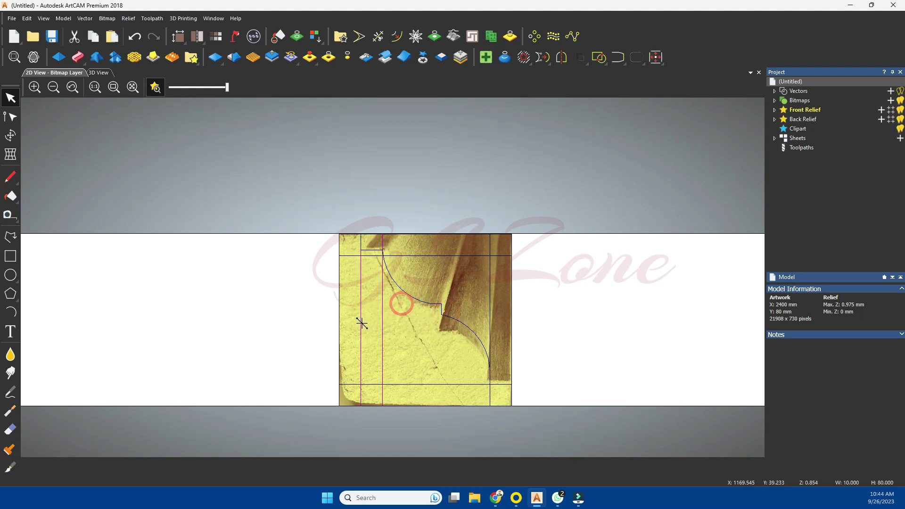
pyautogui.click(491, 328)
pyautogui.press('Delete')
pyautogui.click(491, 256)
pyautogui.press('Delete')
pyautogui.click(496, 384)
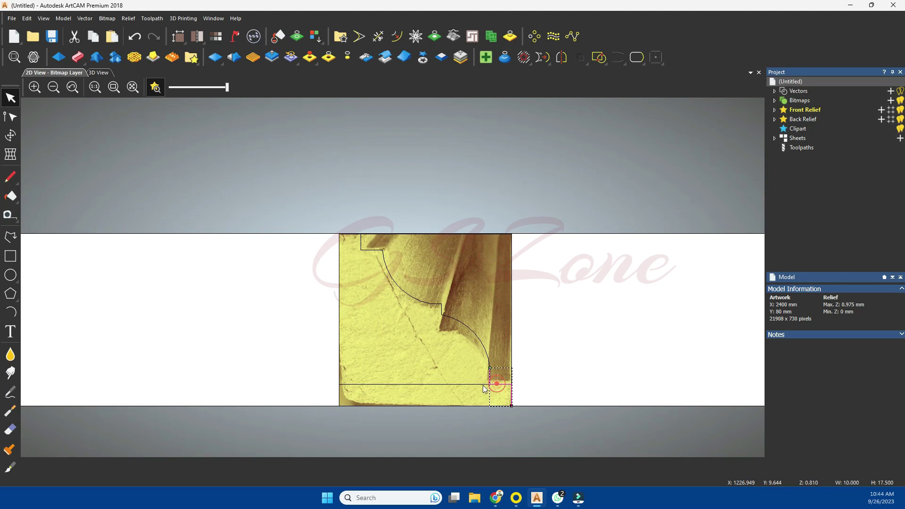
pyautogui.click(477, 384)
pyautogui.press('Delete')
# Join the stepped profile vectors at their coincident nodes with a 0.025 mm tolerance
pyautogui.click(498, 361)
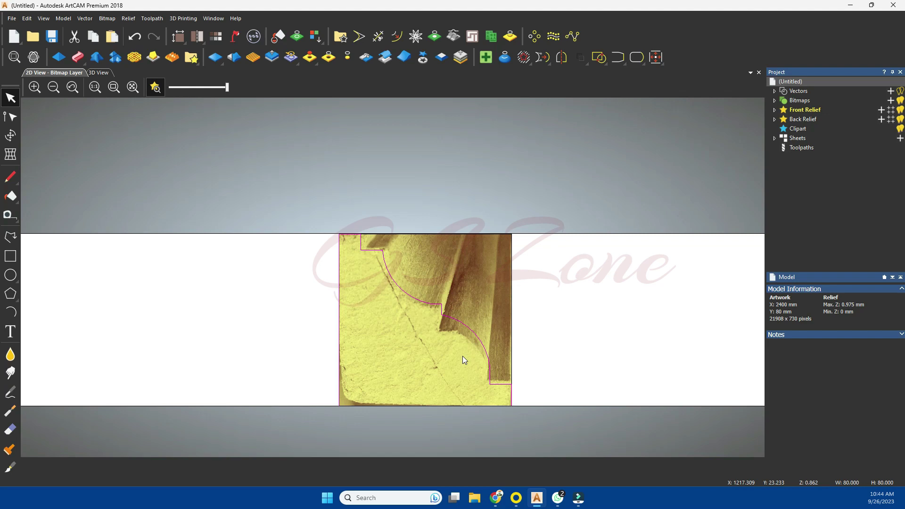
pyautogui.press('j')
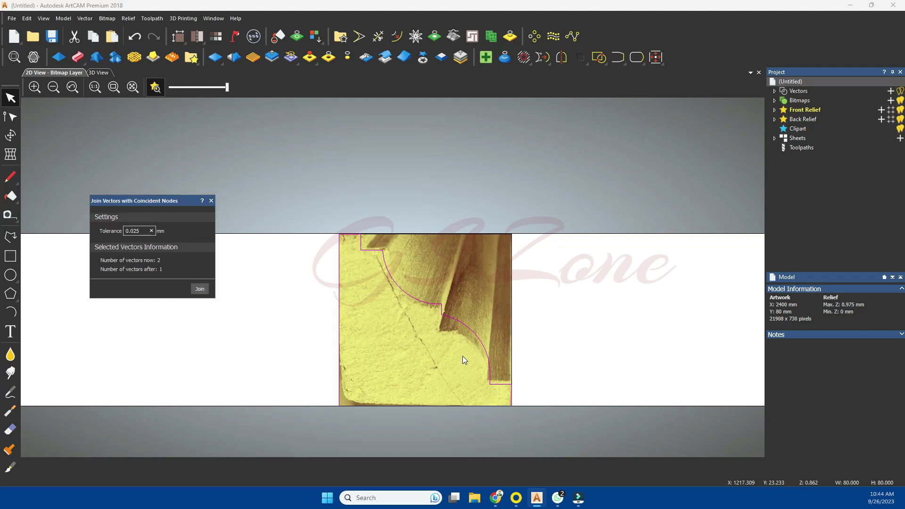
pyautogui.click(200, 288)
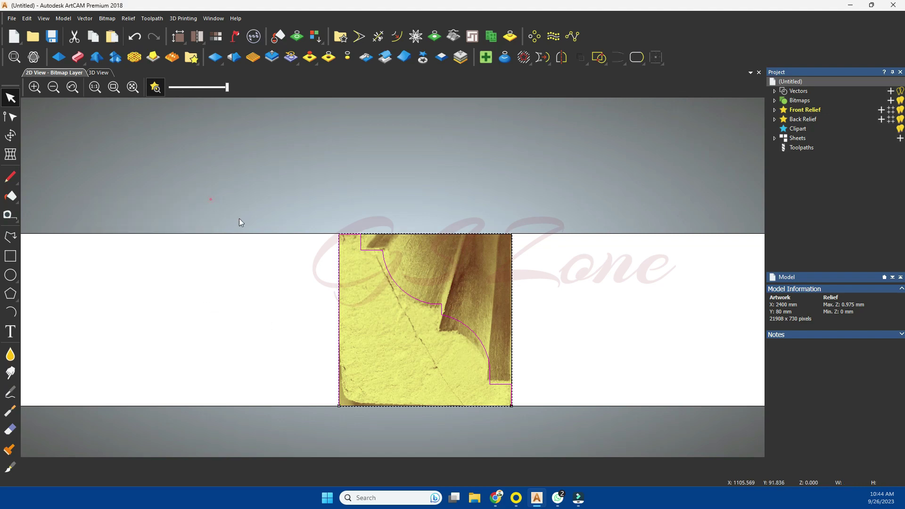
# Examine the nodes of the joined stepped profile in node editing mode, including the upper arc's midpoint
pyautogui.click(430, 345)
pyautogui.scroll(-3, 456, 330)
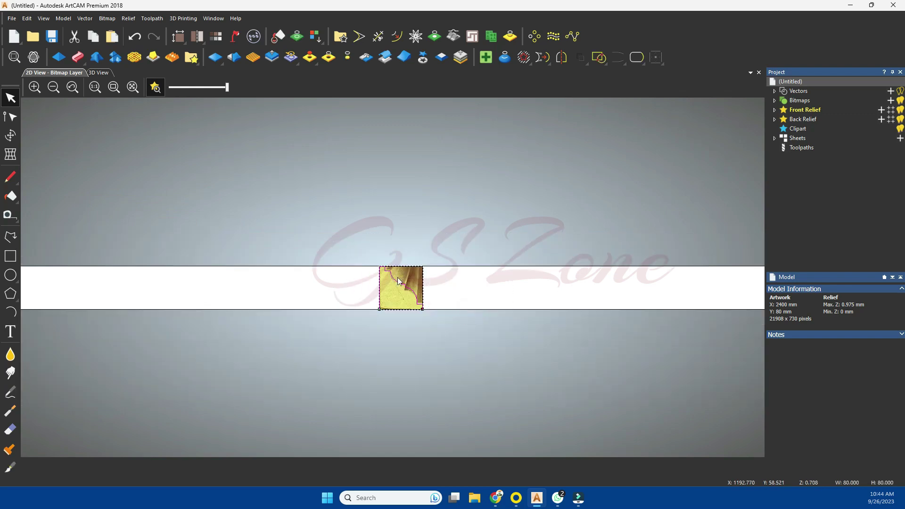
pyautogui.scroll(3, 397, 277)
pyautogui.click(428, 336)
pyautogui.doubleClick(414, 295)
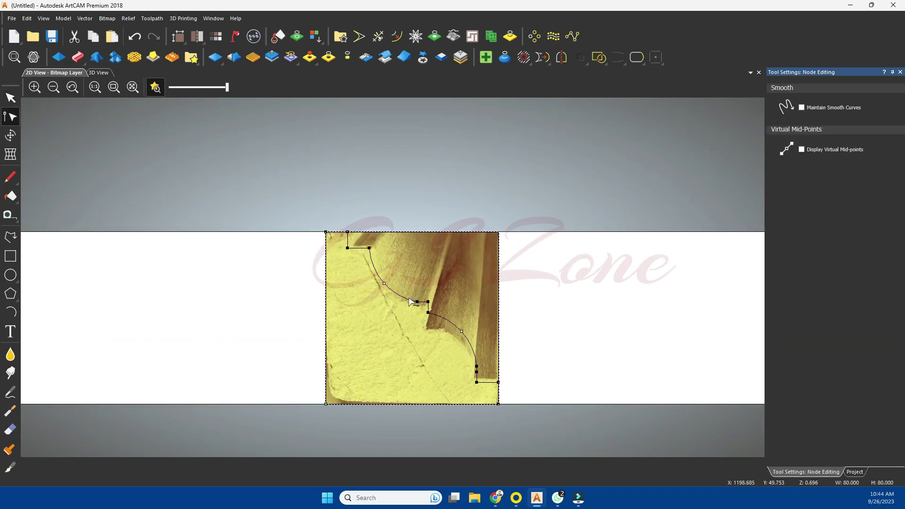
pyautogui.moveTo(384, 283); pyautogui.dragTo(381, 286)
pyautogui.click(380, 285)
pyautogui.press('n')
pyautogui.press('F4')
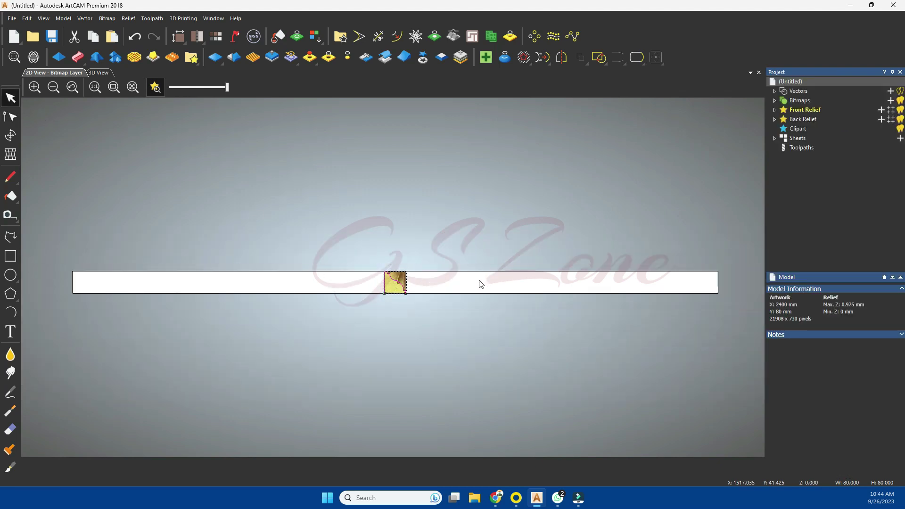
# Scale the stepped profile together with its surrounding square to 75 × 75 mm
pyautogui.scroll(3, 393, 282)
pyautogui.scroll(-2, 414, 311)
pyautogui.click(476, 292)
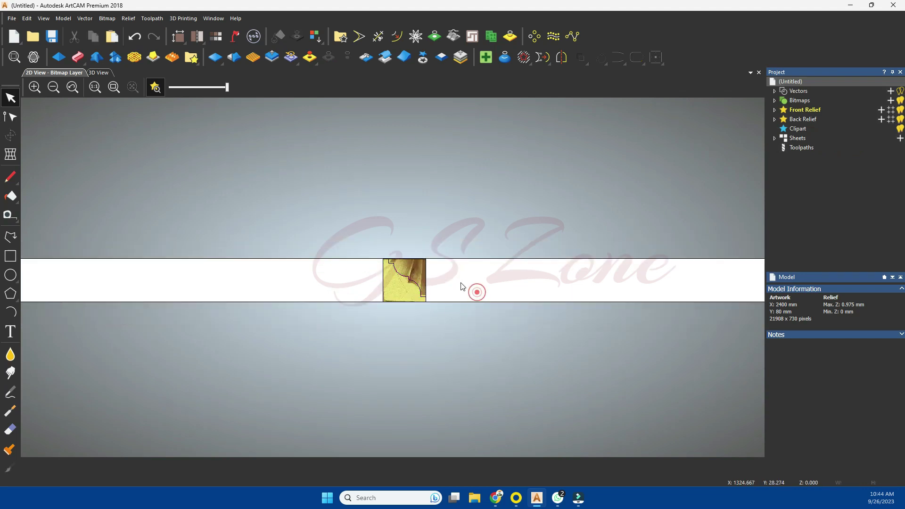
pyautogui.click(446, 278)
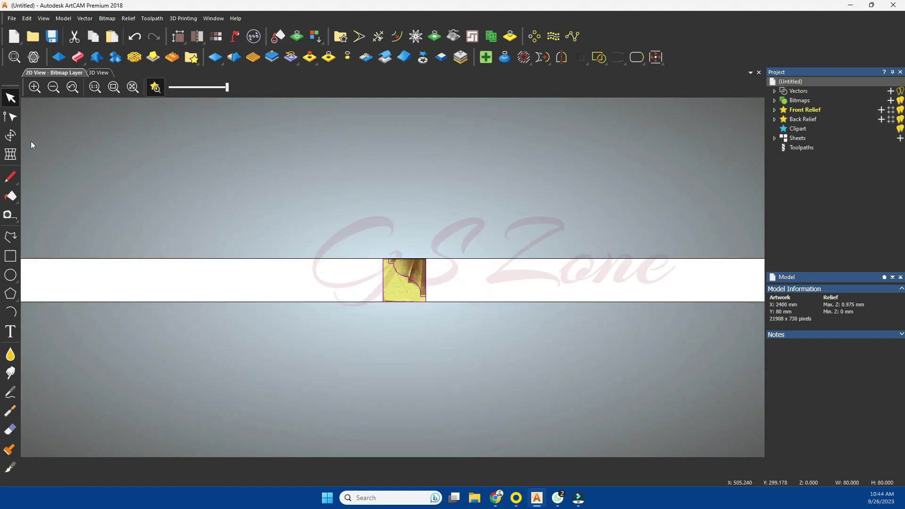
pyautogui.click(11, 135)
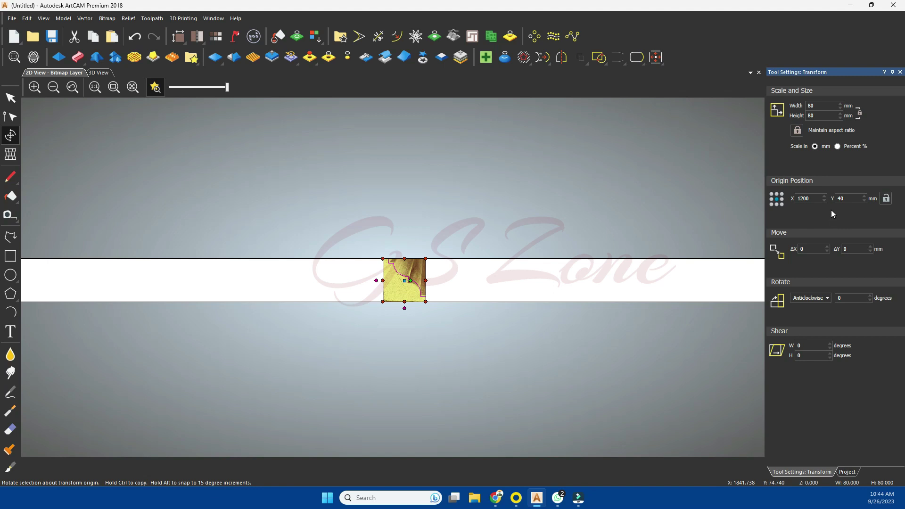
pyautogui.click(819, 106)
pyautogui.doubleClick(819, 106)
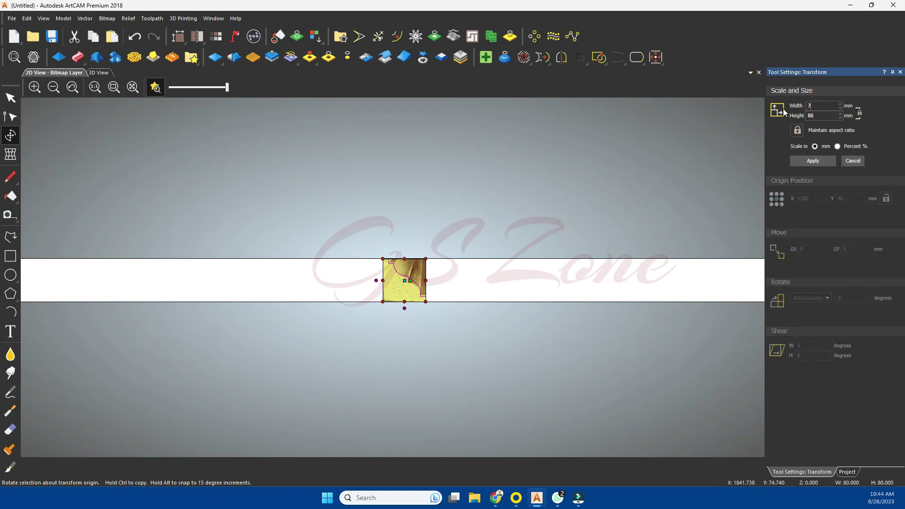
pyautogui.click(815, 162)
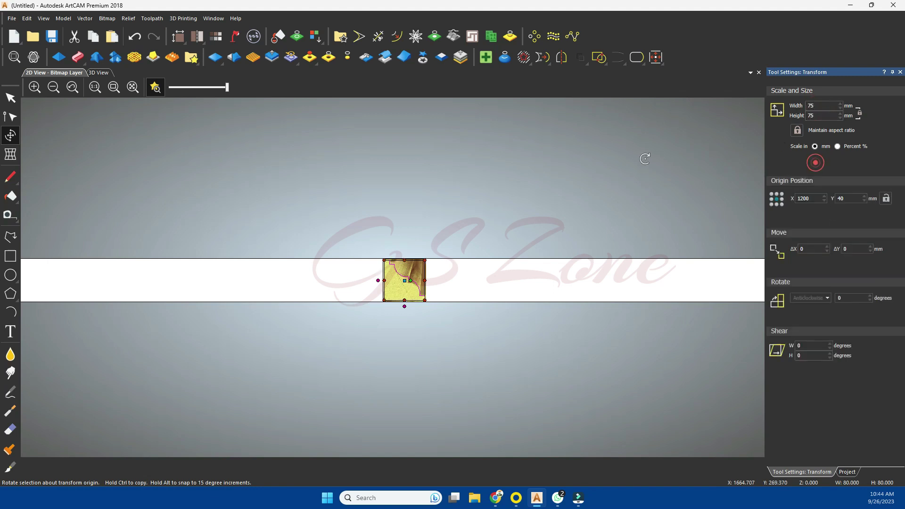
# Draw a 2400 mm straight polyline along the model's top edge, from its upper-left to its upper-right corner
pyautogui.scroll(3, 394, 271)
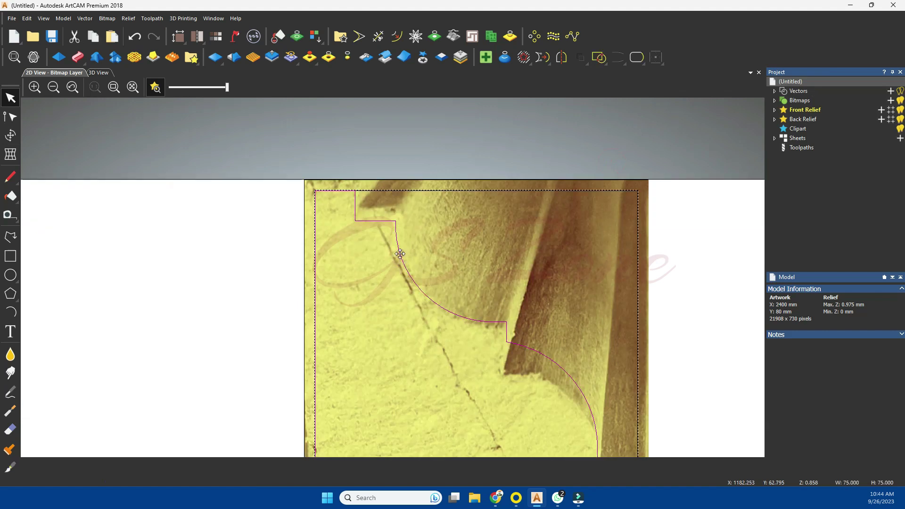
pyautogui.scroll(-5, 405, 261)
pyautogui.scroll(2, 346, 286)
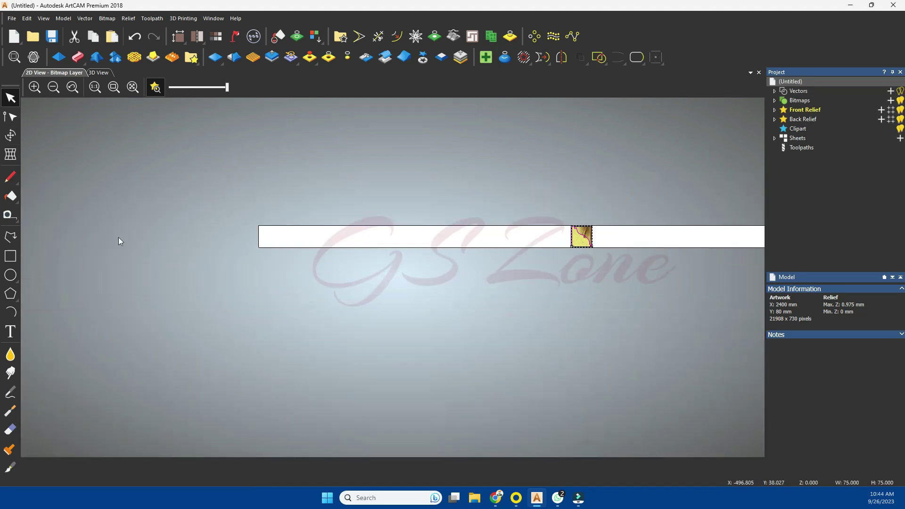
pyautogui.click(10, 236)
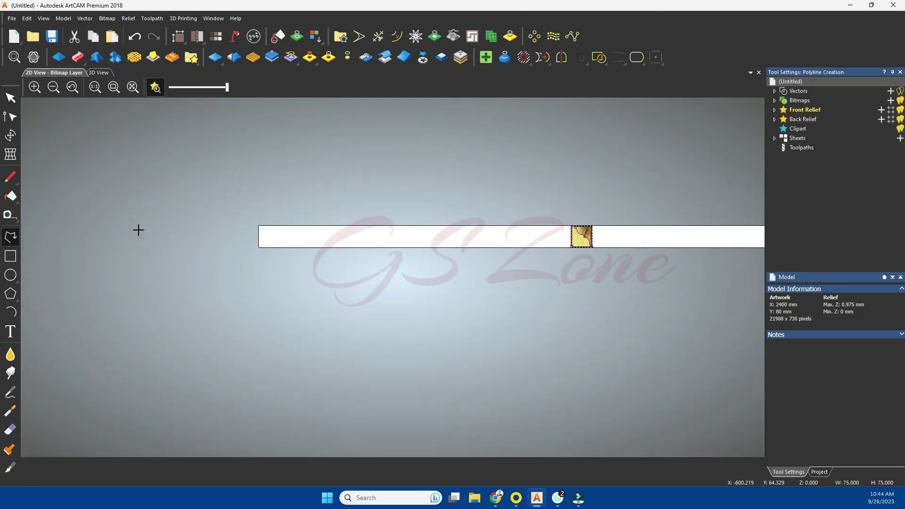
pyautogui.click(258, 224)
pyautogui.scroll(-3, 257, 225)
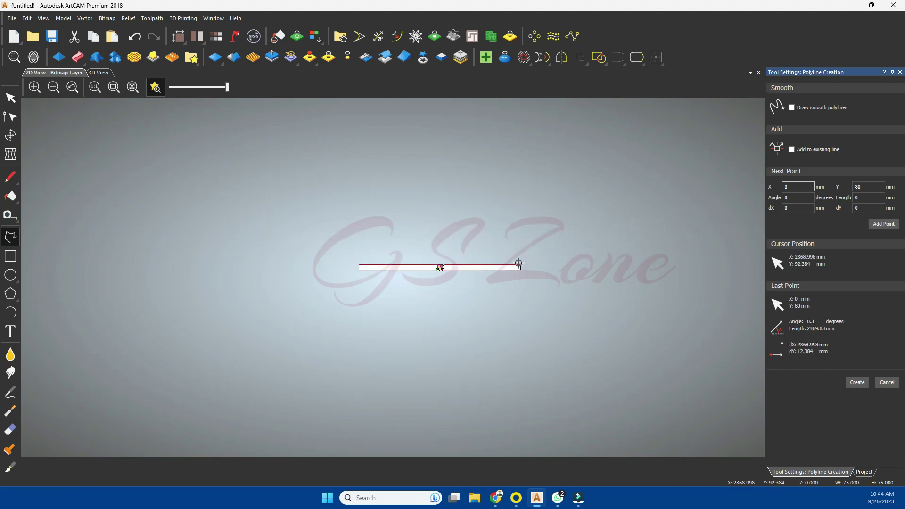
pyautogui.press('Escape')
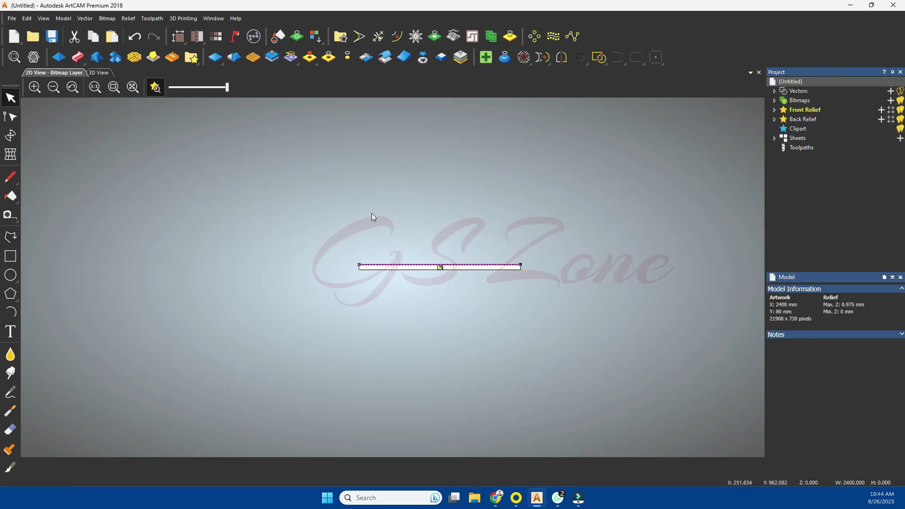
# Offset the top edge line by 2.5 mm, undoing the both-sides and inwards/left trials and keeping the outwards/right offset
pyautogui.scroll(3, 354, 281)
pyautogui.scroll(1, 356, 355)
pyautogui.scroll(3, 334, 362)
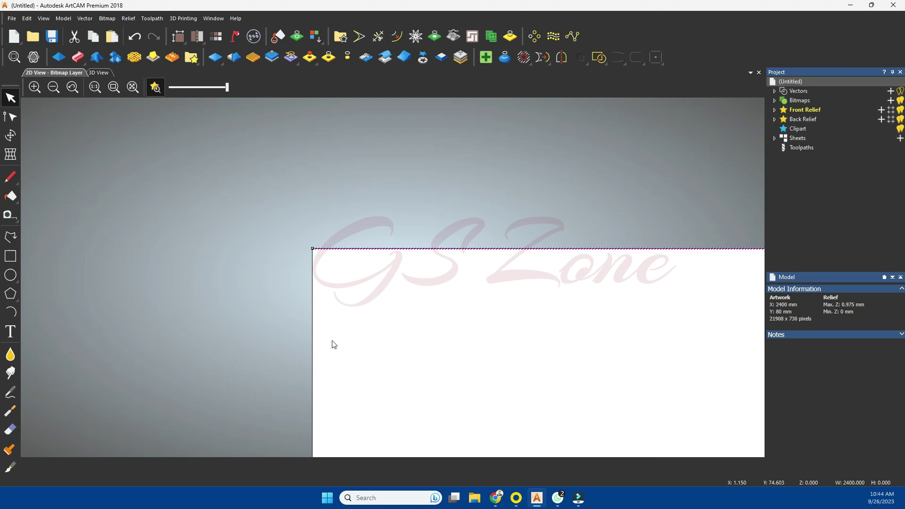
pyautogui.press('o')
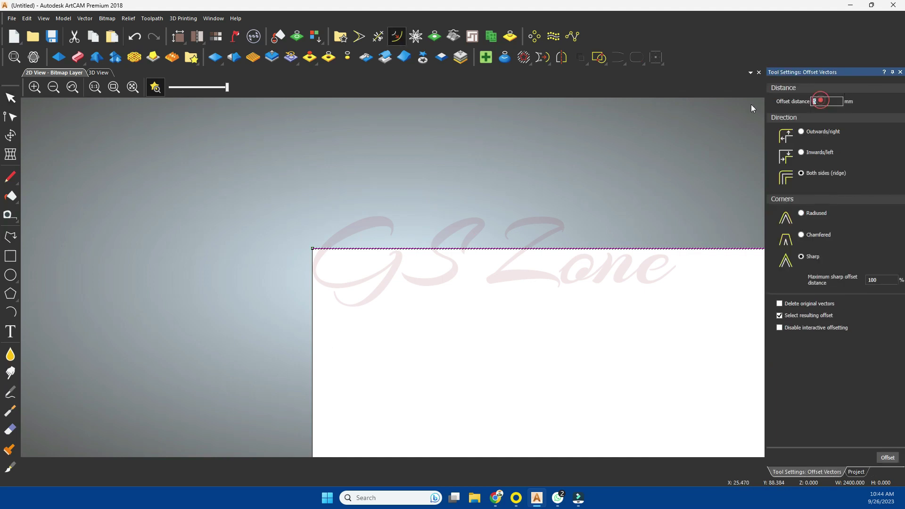
pyautogui.write('2.5')
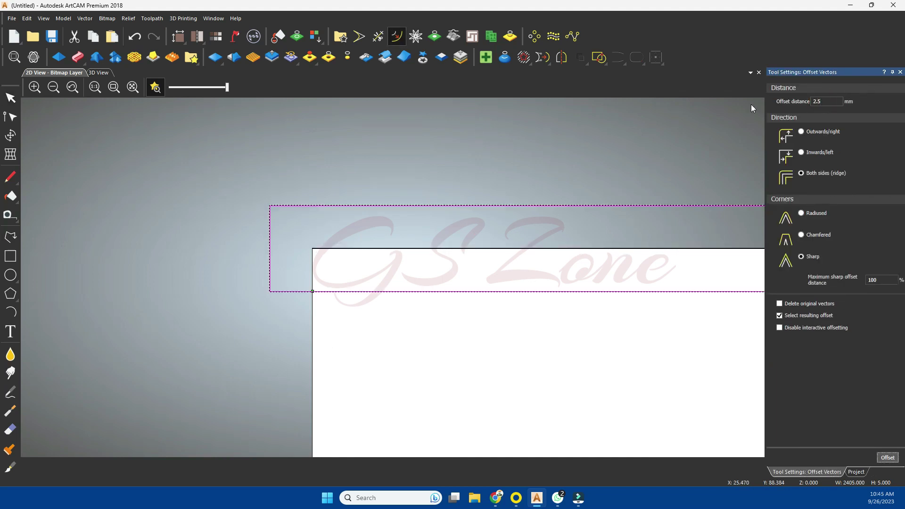
pyautogui.hotkey('ctrl', 'z')
pyautogui.click(800, 153)
pyautogui.click(887, 457)
pyautogui.hotkey('ctrl', 'z')
pyautogui.click(801, 131)
pyautogui.click(887, 457)
pyautogui.click(899, 72)
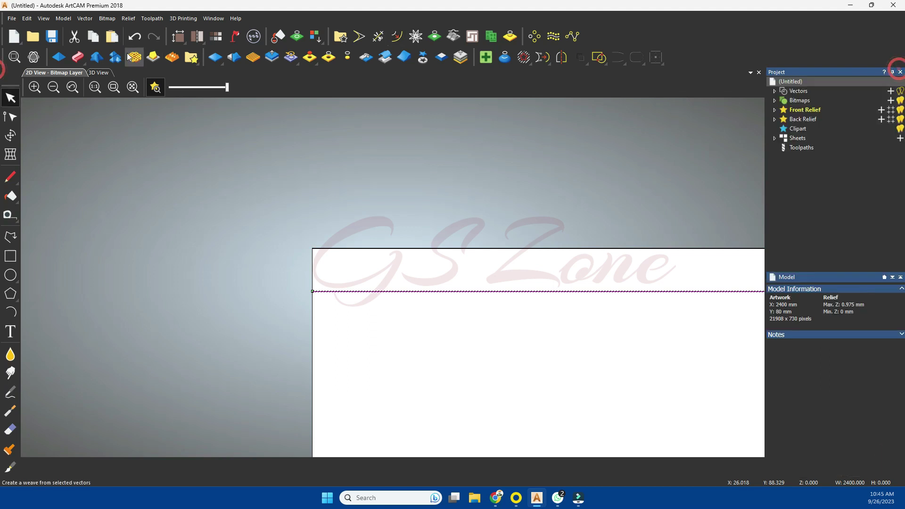
# In the 3D view, hide the existing front relief layer and add a new front relief layer
pyautogui.click(97, 73)
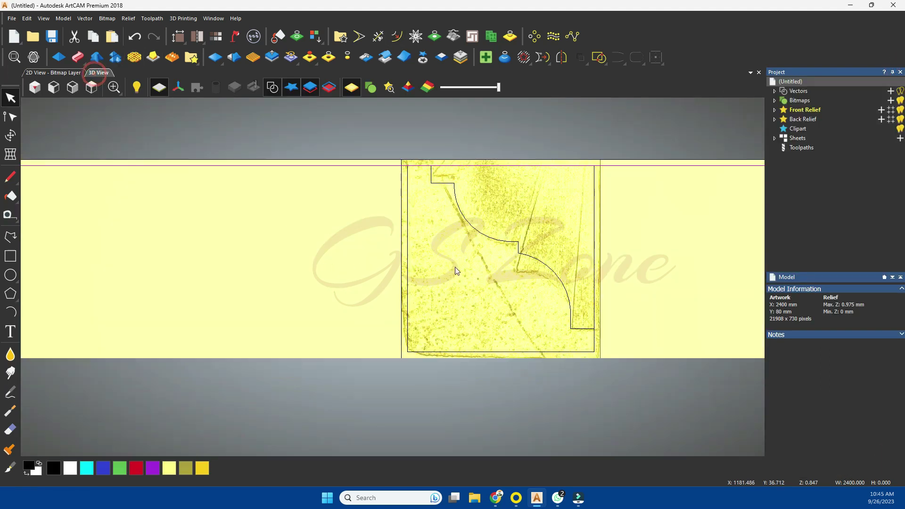
pyautogui.click(775, 110)
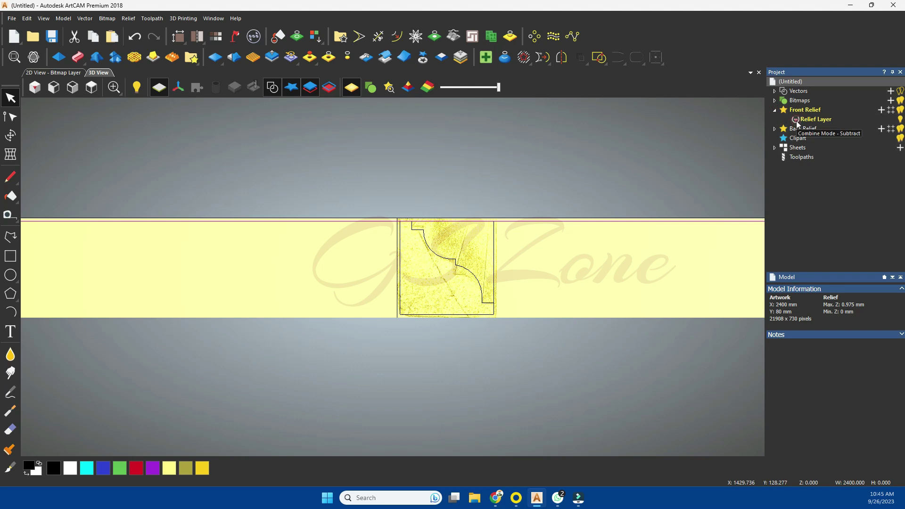
pyautogui.click(899, 121)
pyautogui.click(881, 110)
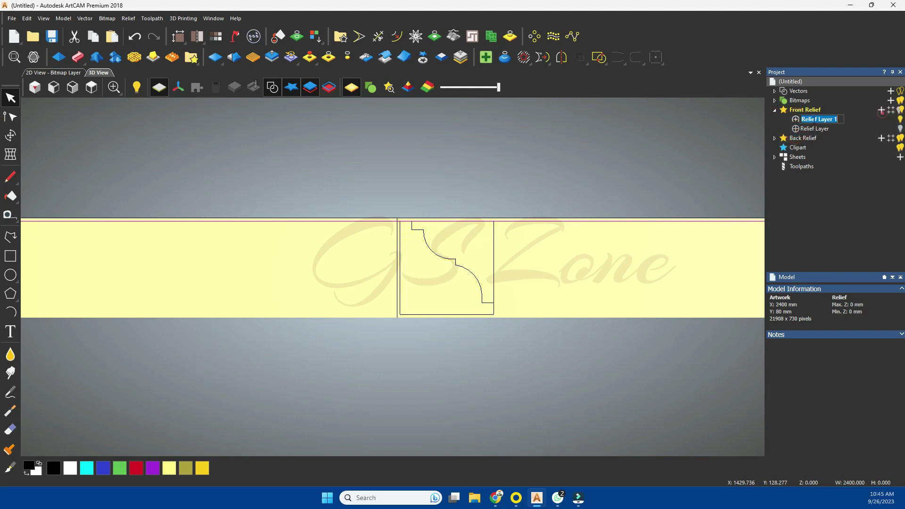
# Set up an Extrude with the 2.5 mm offset line as drive rail and the stepped profile as start profile
pyautogui.click(66, 266)
pyautogui.moveTo(76, 59); pyautogui.dragTo(81, 92)
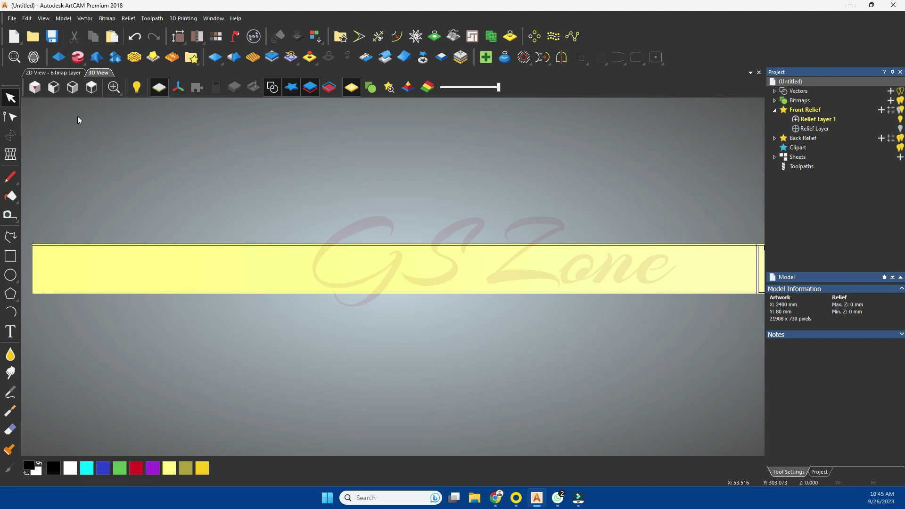
pyautogui.click(59, 246)
pyautogui.click(802, 107)
pyautogui.click(641, 265)
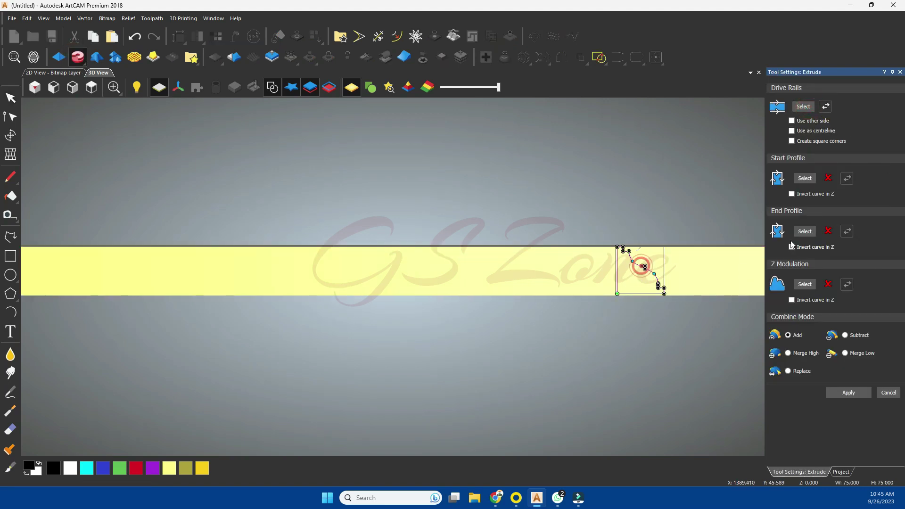
pyautogui.click(805, 179)
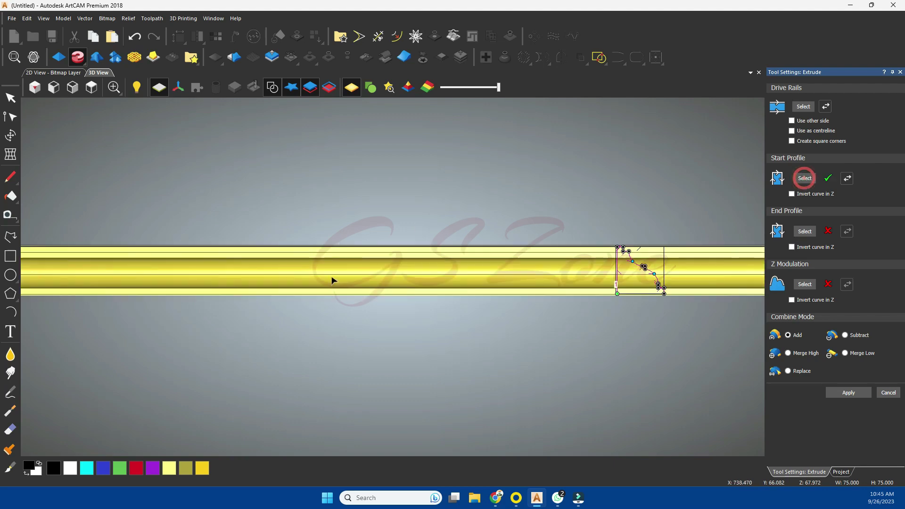
# Hide the vectors and examine the end shape and stepped surface of the extrusion preview in 3D
pyautogui.moveTo(372, 337); pyautogui.dragTo(424, 295)
pyautogui.click(274, 87)
pyautogui.moveTo(380, 206); pyautogui.dragTo(412, 280)
pyautogui.scroll(5, 355, 283)
pyautogui.scroll(-6, 370, 301)
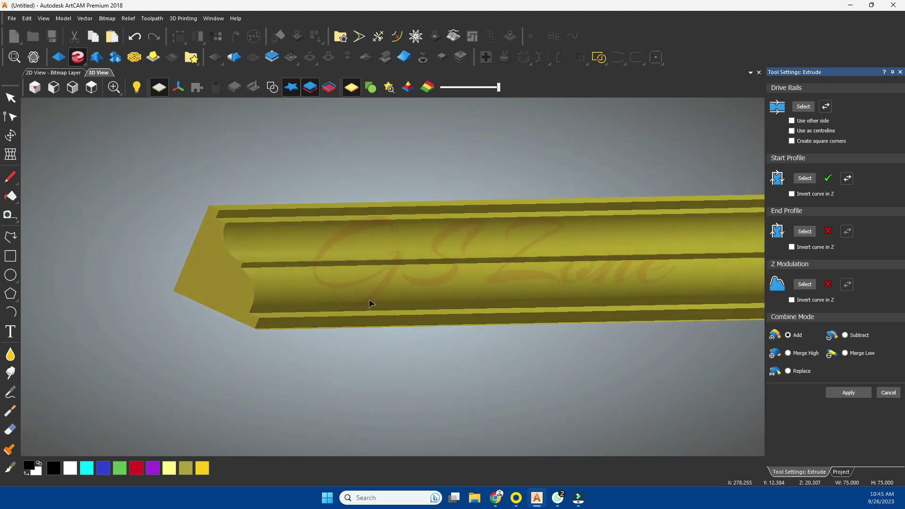
pyautogui.scroll(5, 462, 303)
pyautogui.moveTo(462, 307); pyautogui.dragTo(333, 381)
pyautogui.scroll(-3, 333, 380)
# Apply the extrusion to the new relief layer in Add mode and view the moulding's end
pyautogui.moveTo(396, 258); pyautogui.dragTo(776, 379)
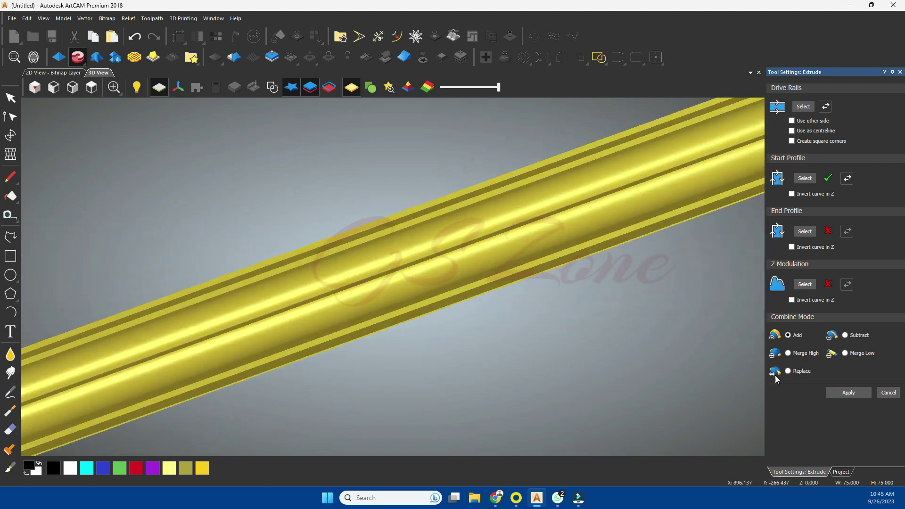
pyautogui.click(848, 393)
pyautogui.moveTo(632, 314); pyautogui.dragTo(424, 234)
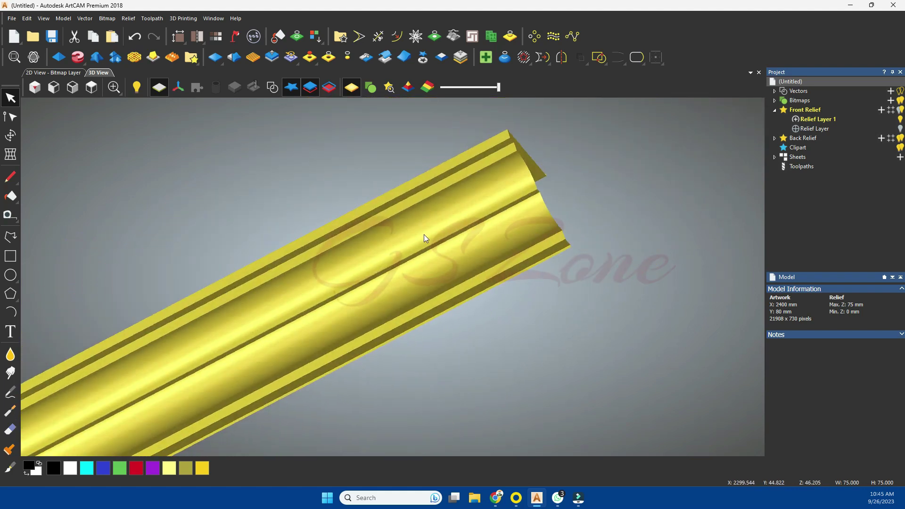